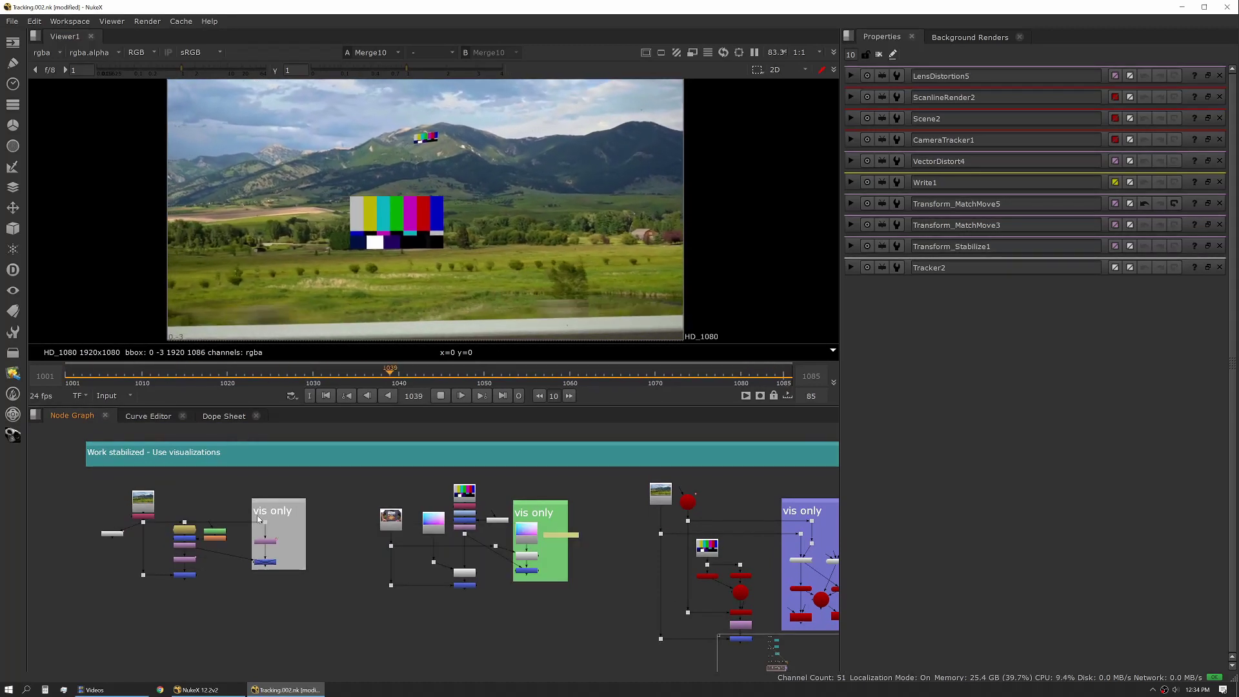
Display the Merge7 composite in the viewer, followed by the output of the match-move transform feeding it
scroll(219, 529, up, 2)
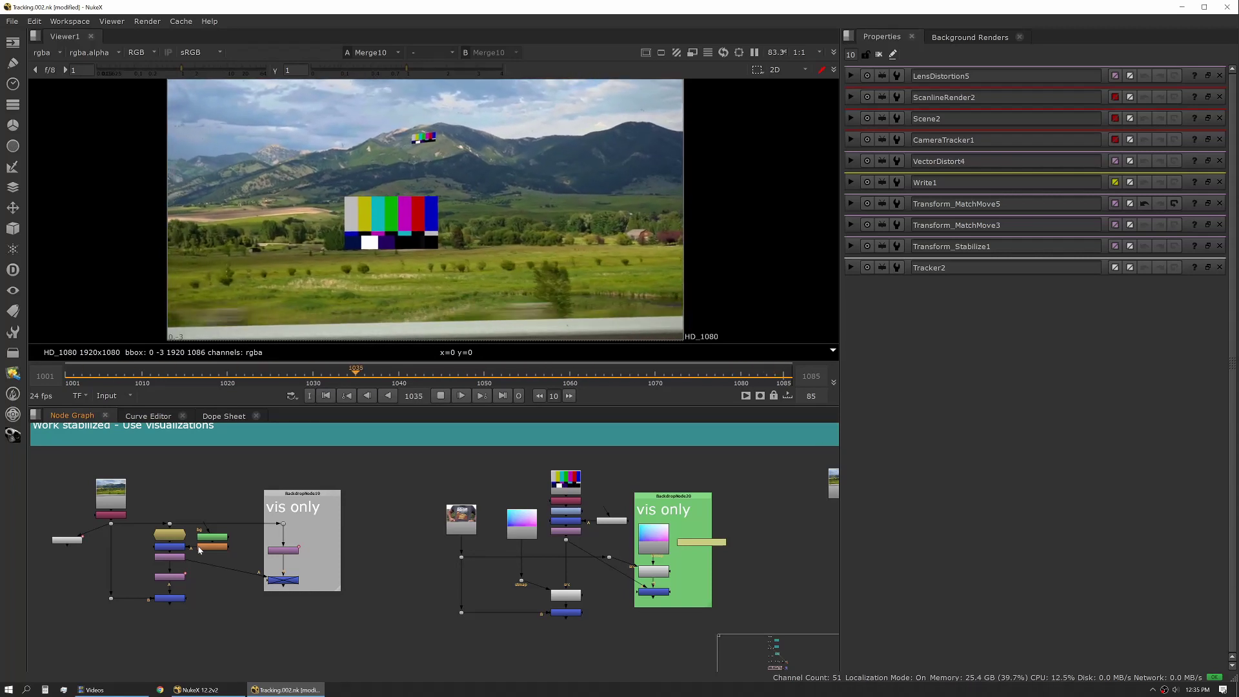
scroll(240, 582, up, 3)
click(297, 599)
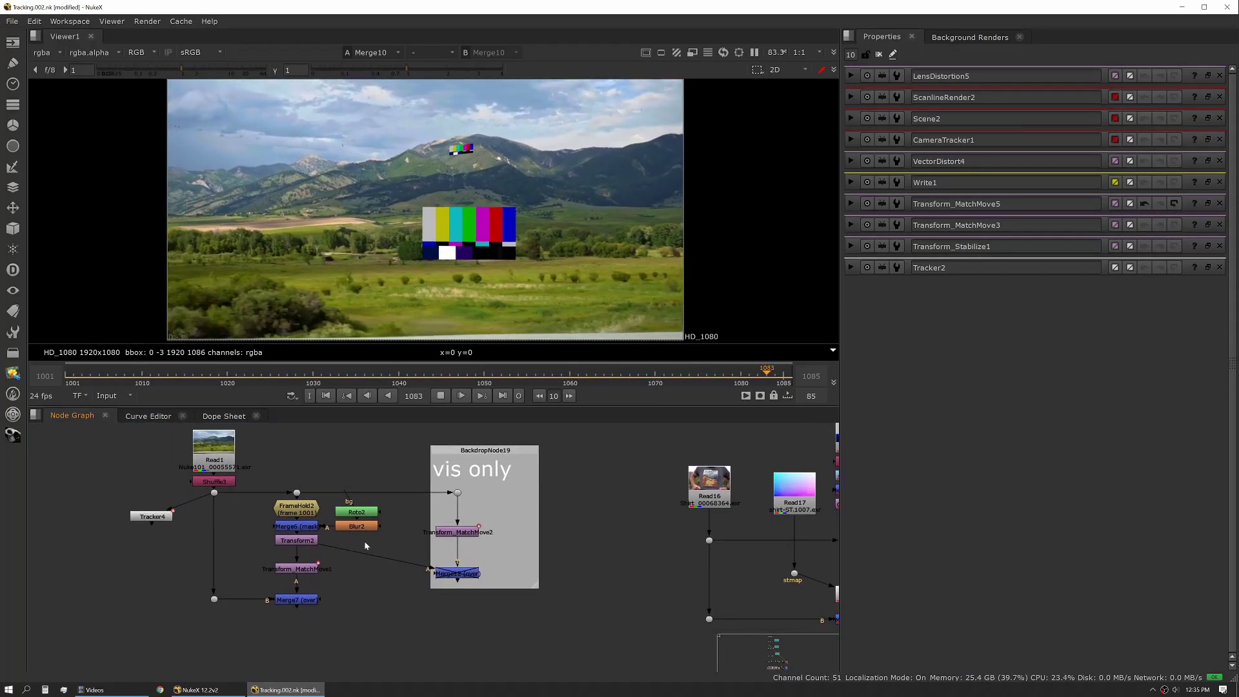
key(1)
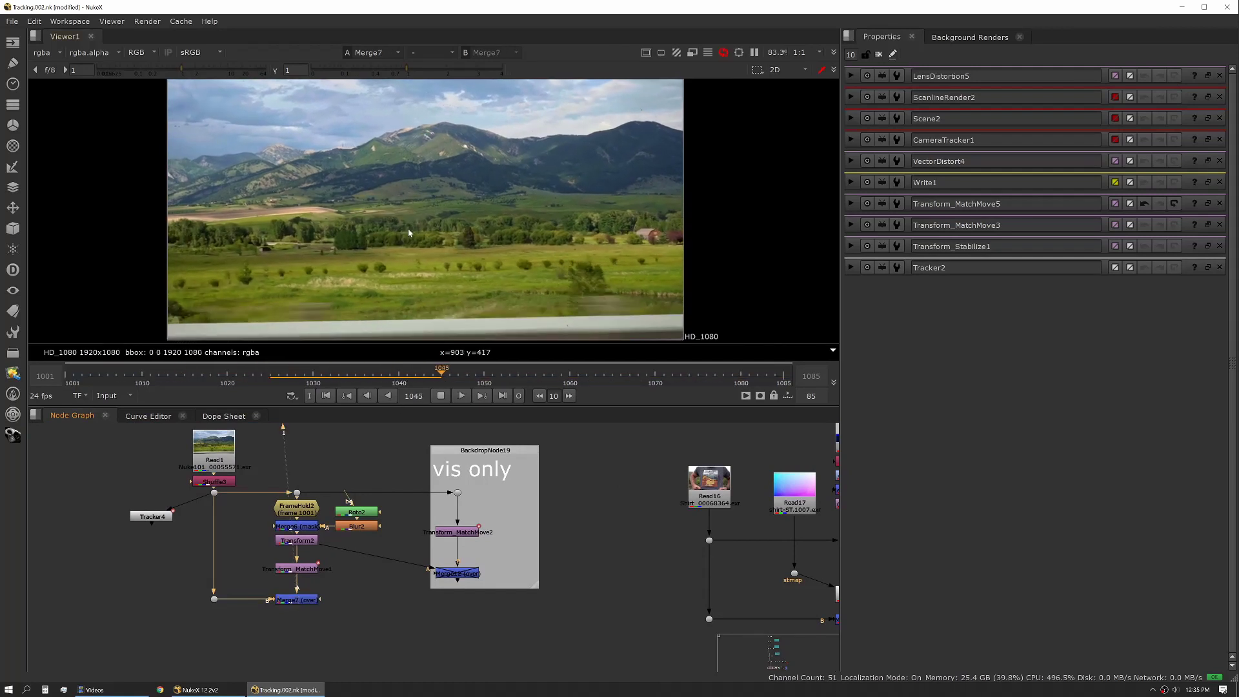
click(307, 569)
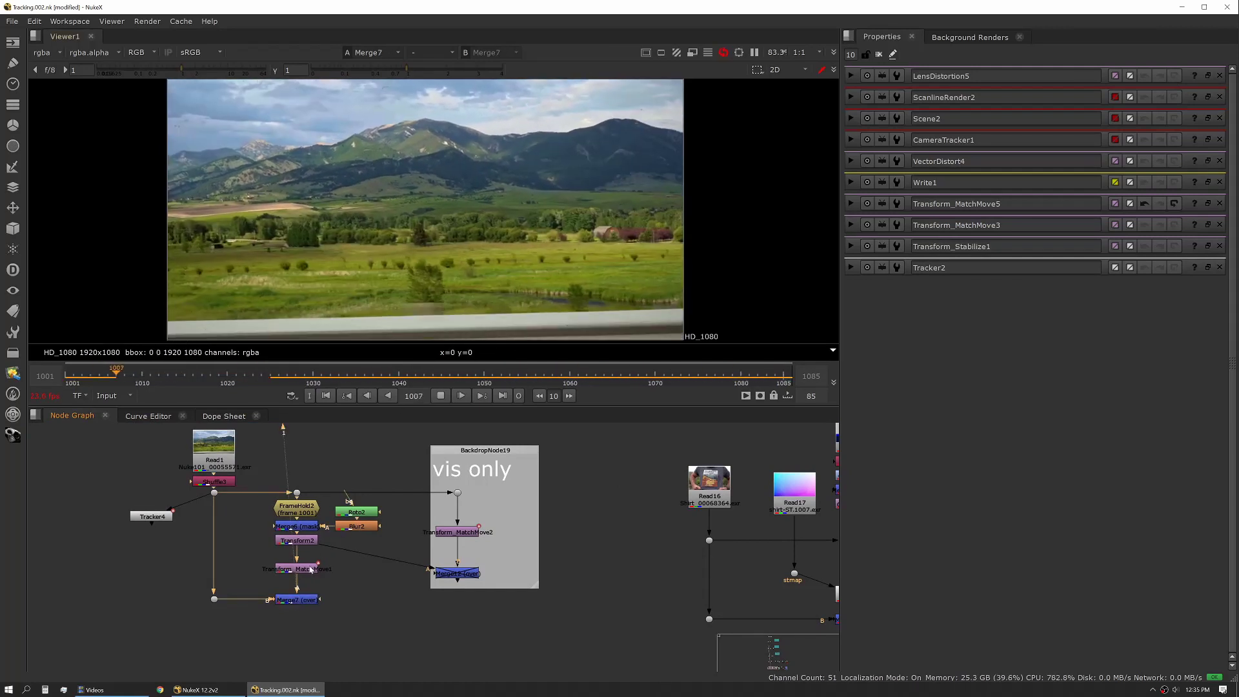
key(1)
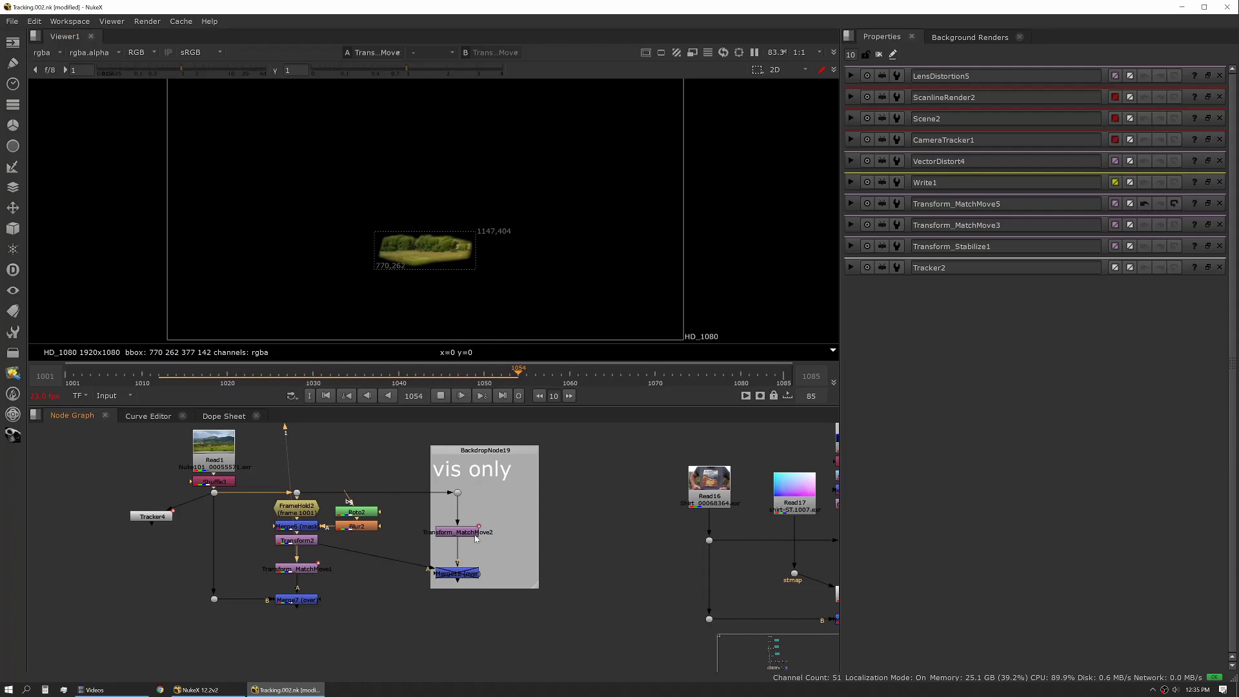
Display the Transform_MatchMove2 output from the grey vis only backdrop and open that node's properties
click(466, 533)
key(1)
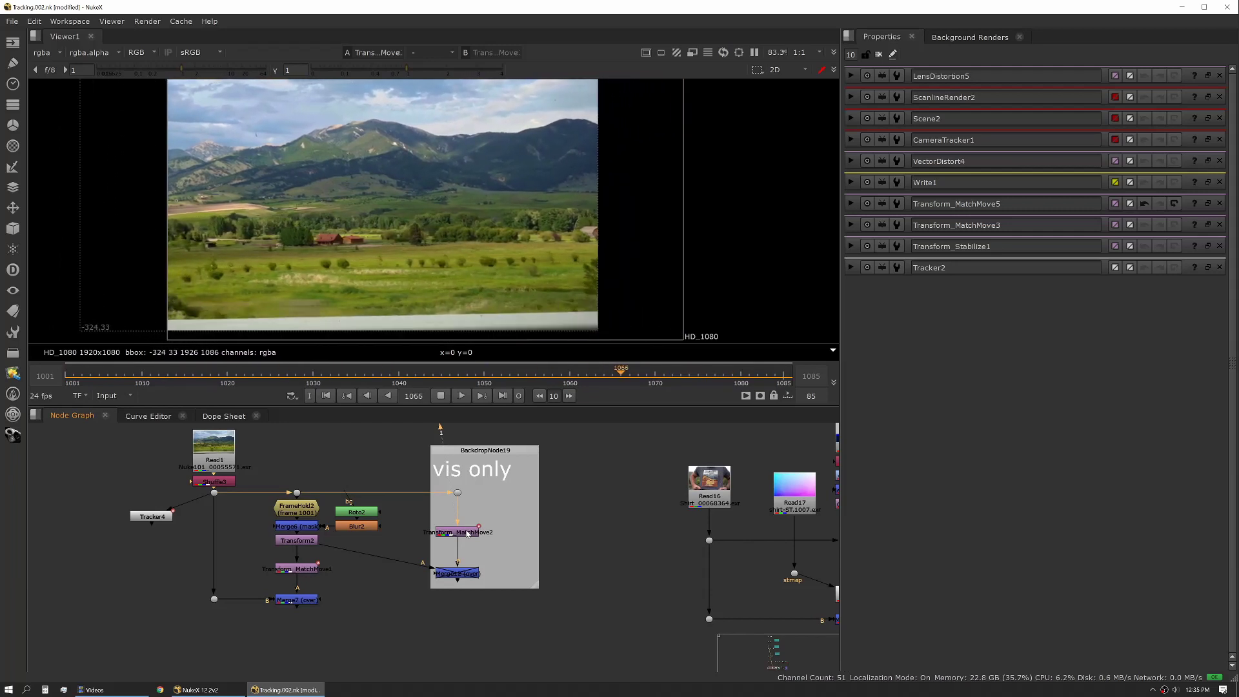
double_click(466, 533)
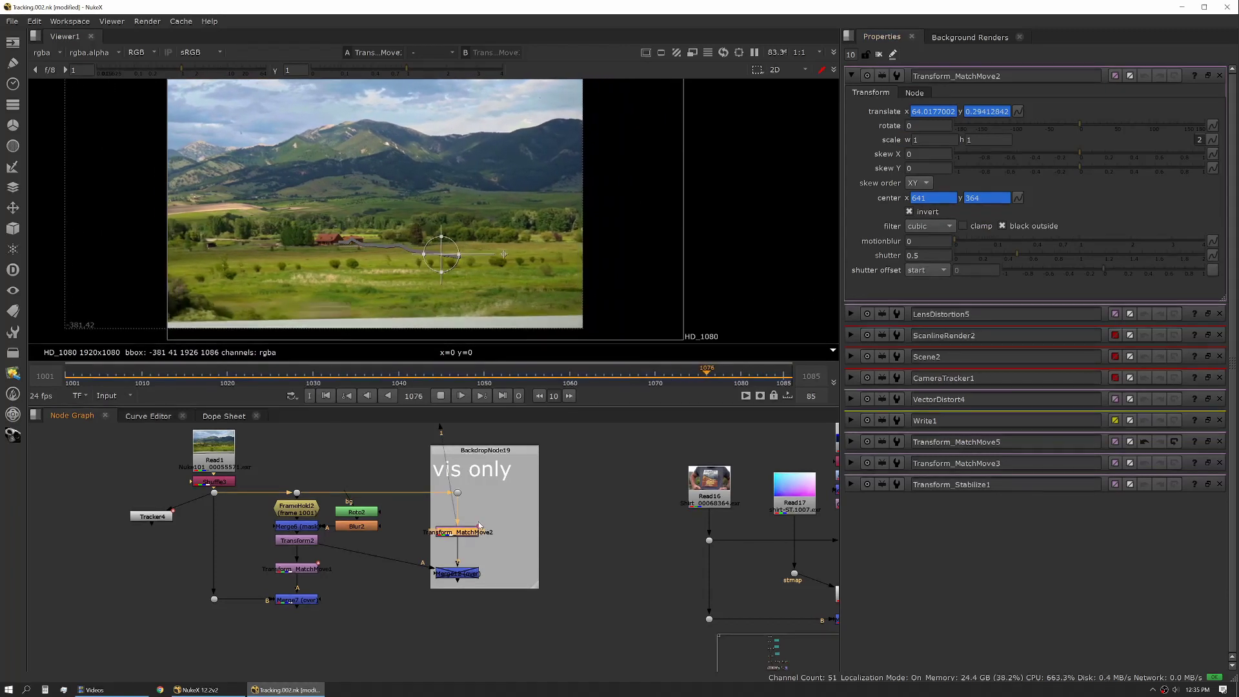
Enable Merge12 in the grey vis only backdrop, display its stabilized result close up, and stop playback
click(465, 573)
key(1)
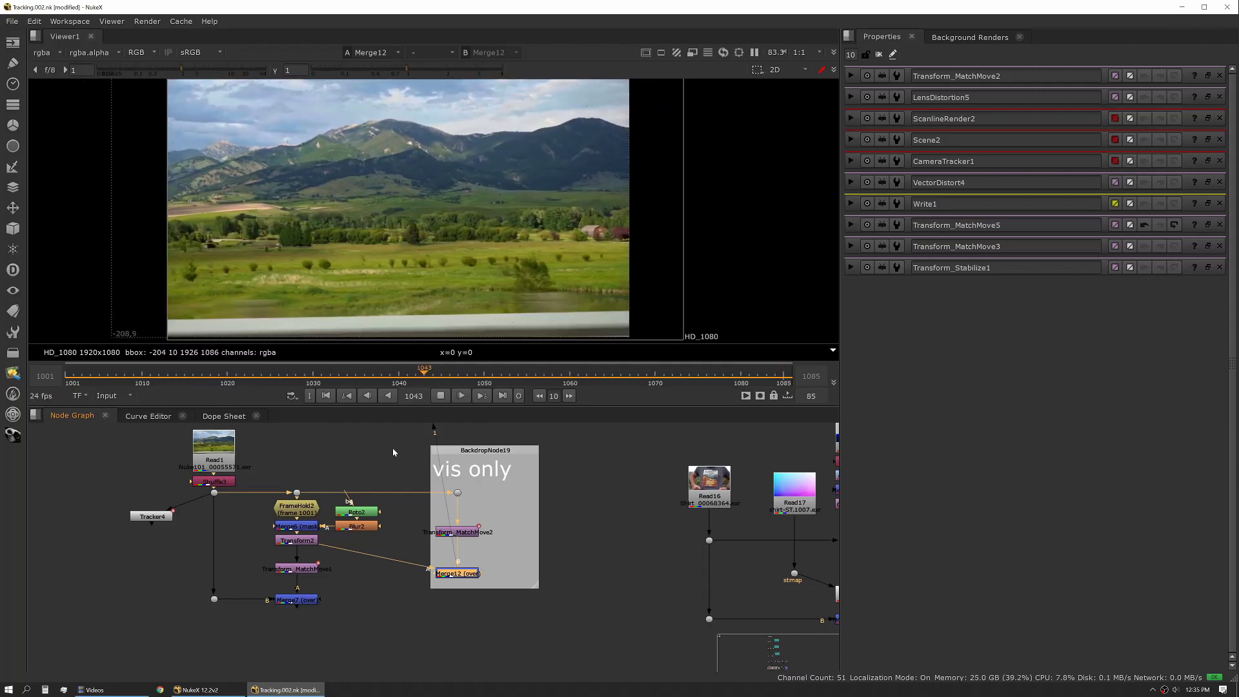
scroll(324, 237, up, 5)
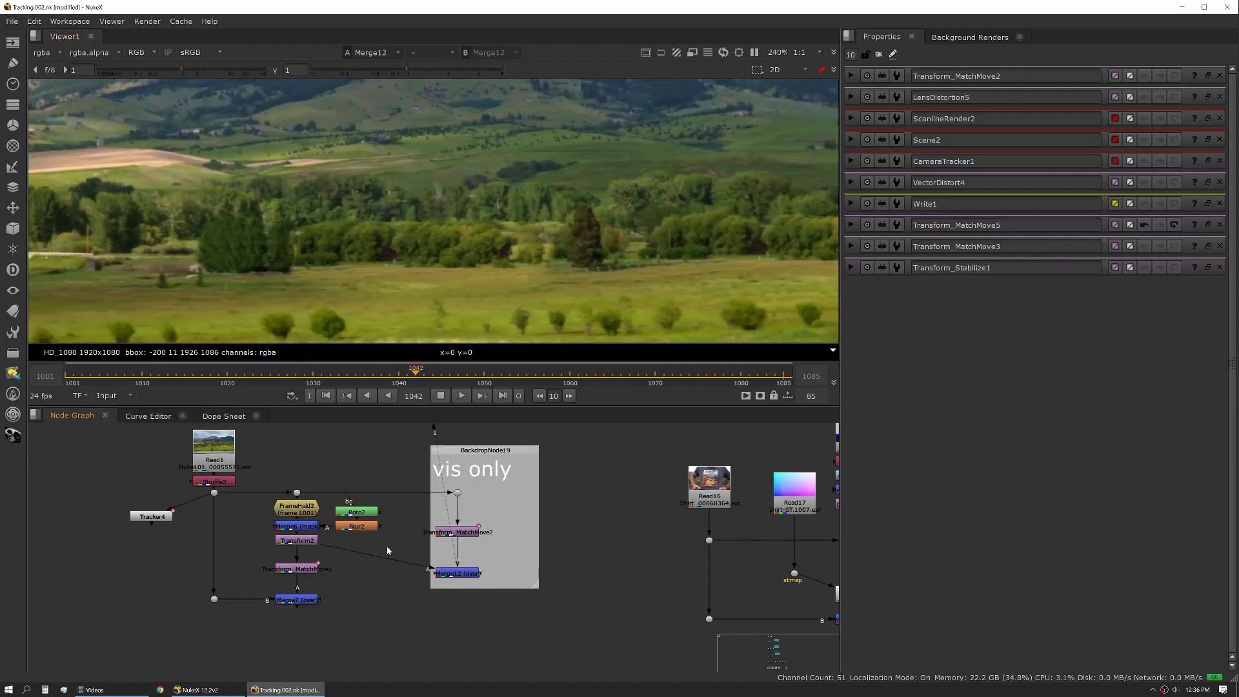
key(k)
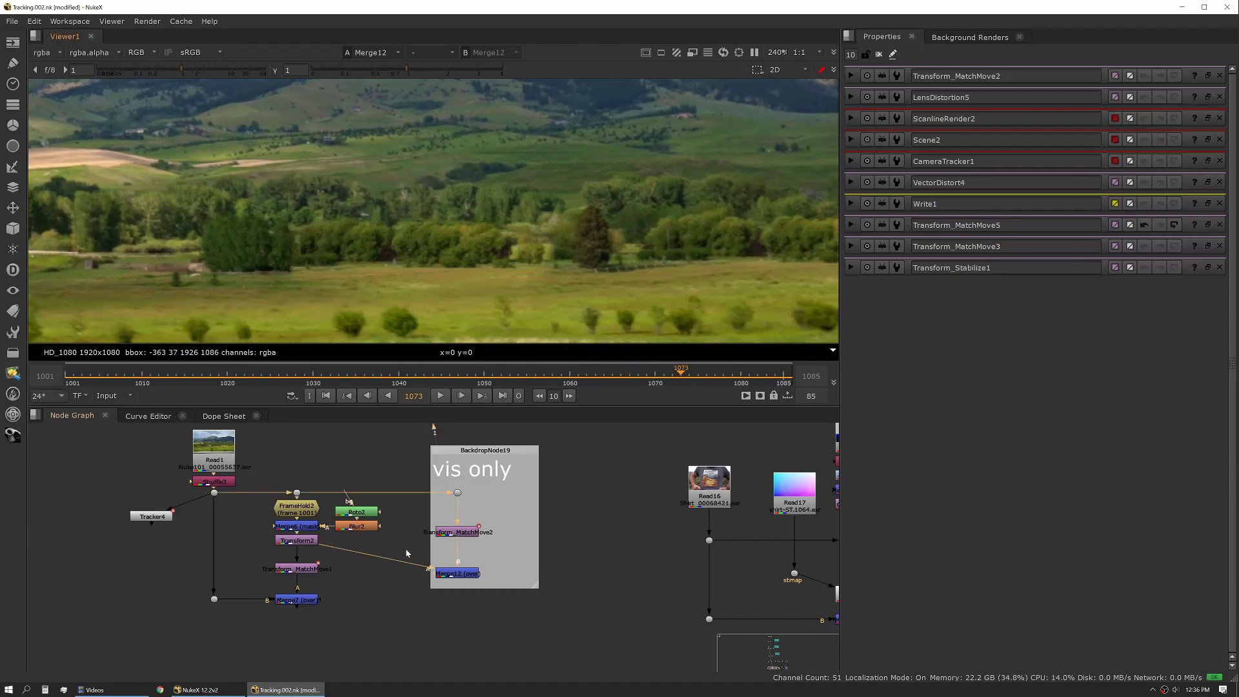
key(Tab)
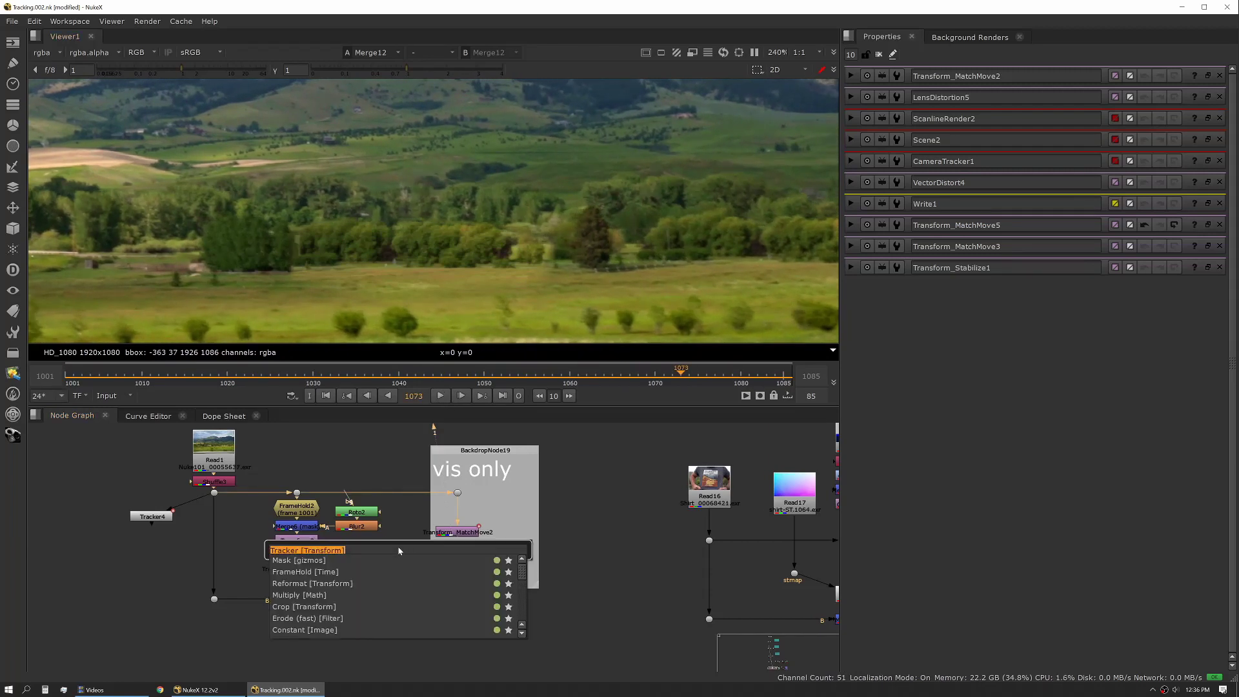
click(403, 525)
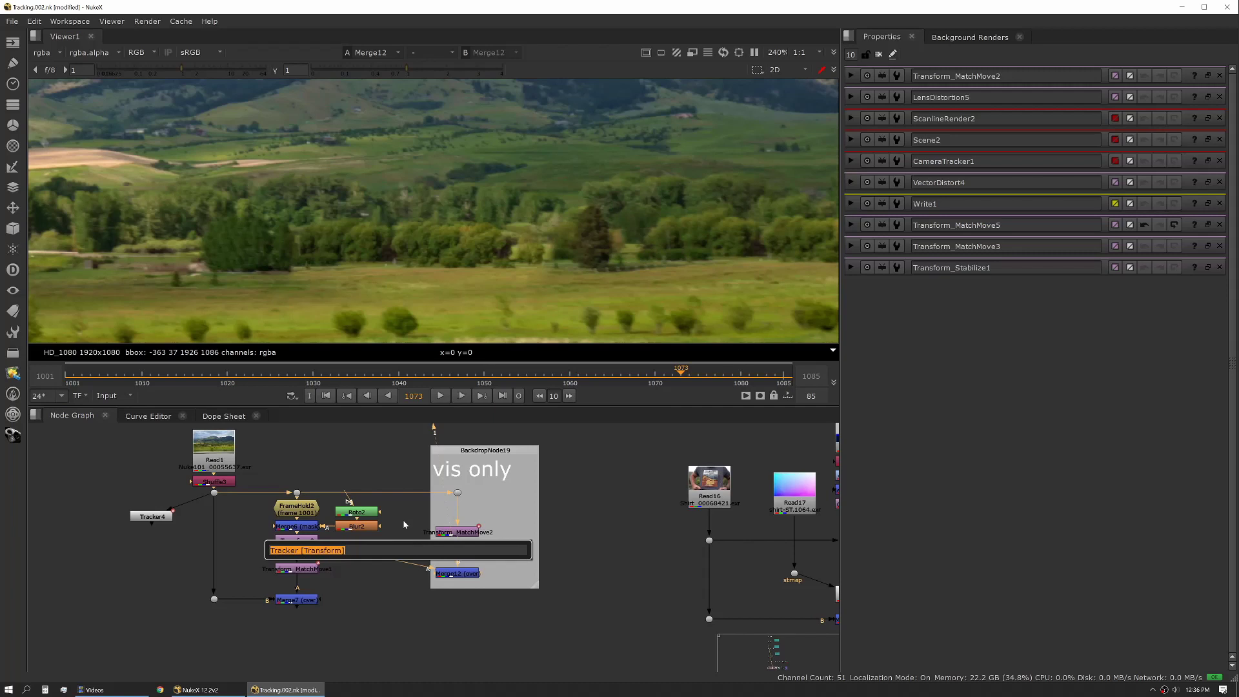
click(403, 520)
key(Tab)
text(CORN)
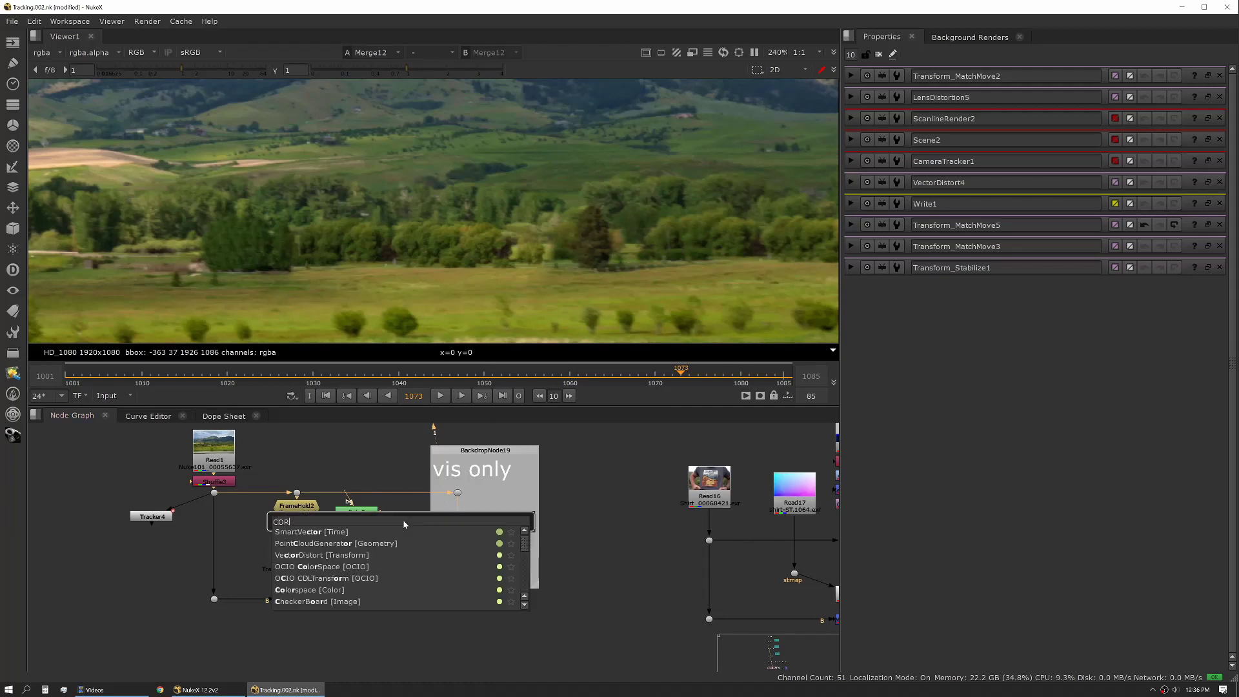
key(Down)
key(Down)
key(Return)
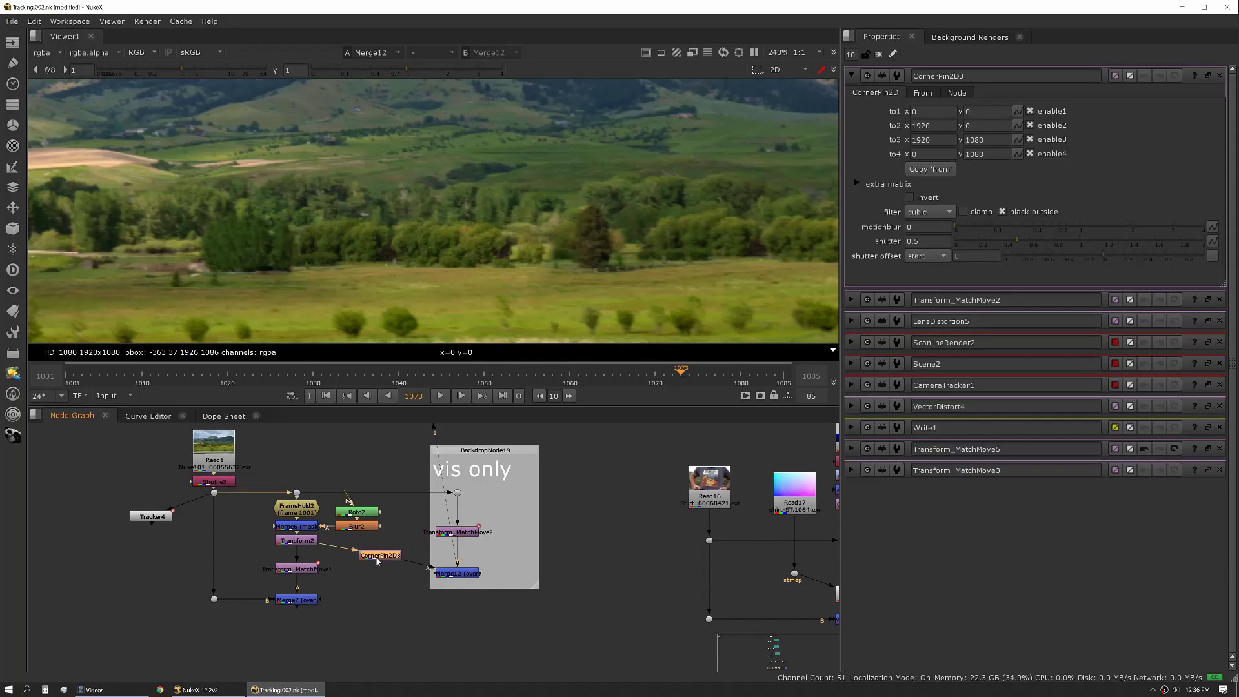
scroll(469, 277, down, 8)
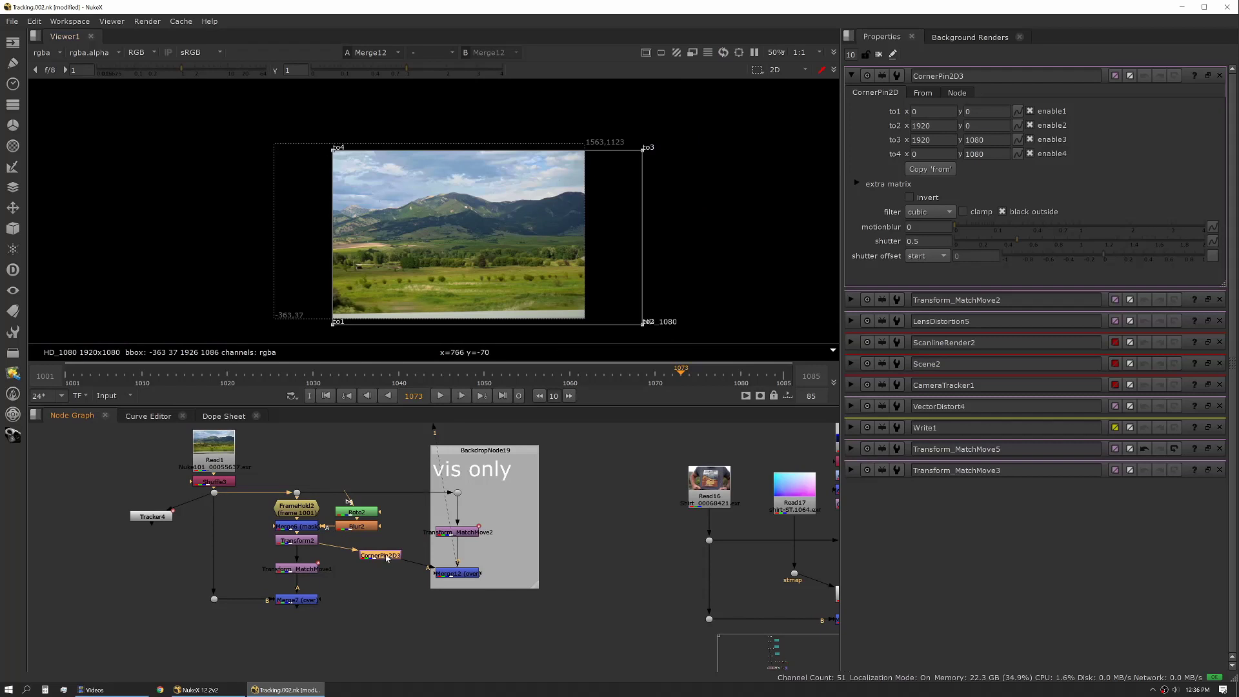
key(Delete)
Insert a Transform node between Transform2 and Merge12 and place its center on the patch's tree edge, at about x 547.8, y 385.6
key(t)
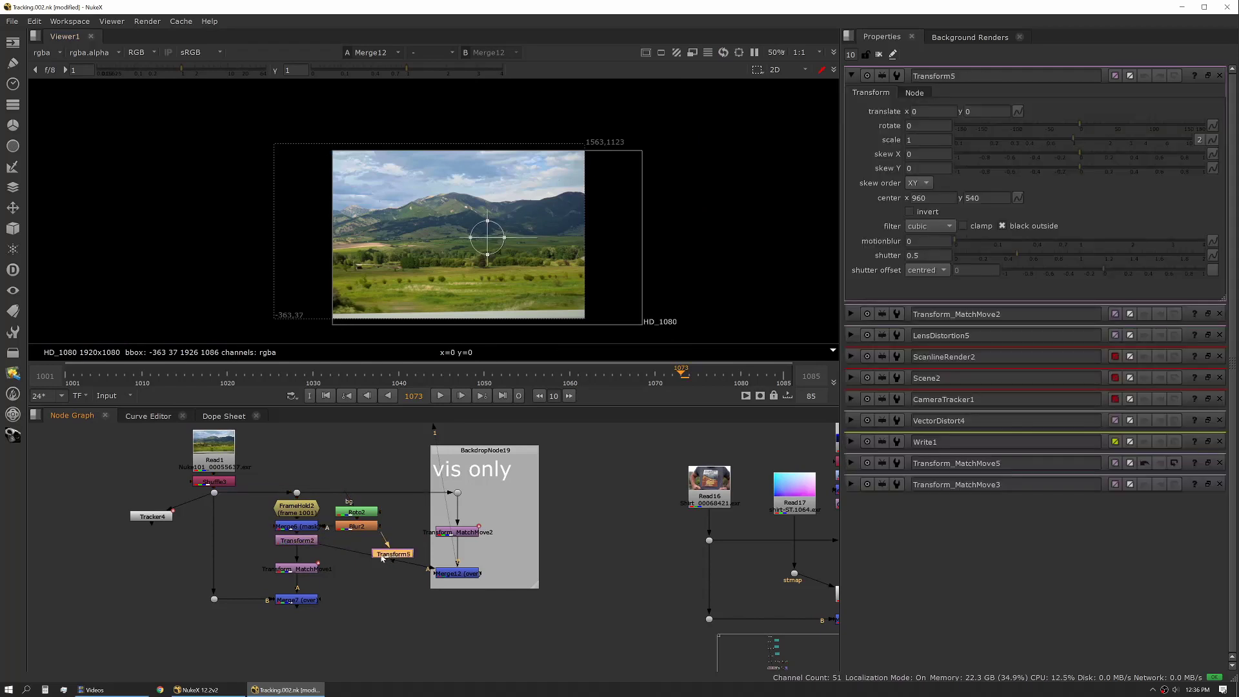
scroll(594, 168, up, 5)
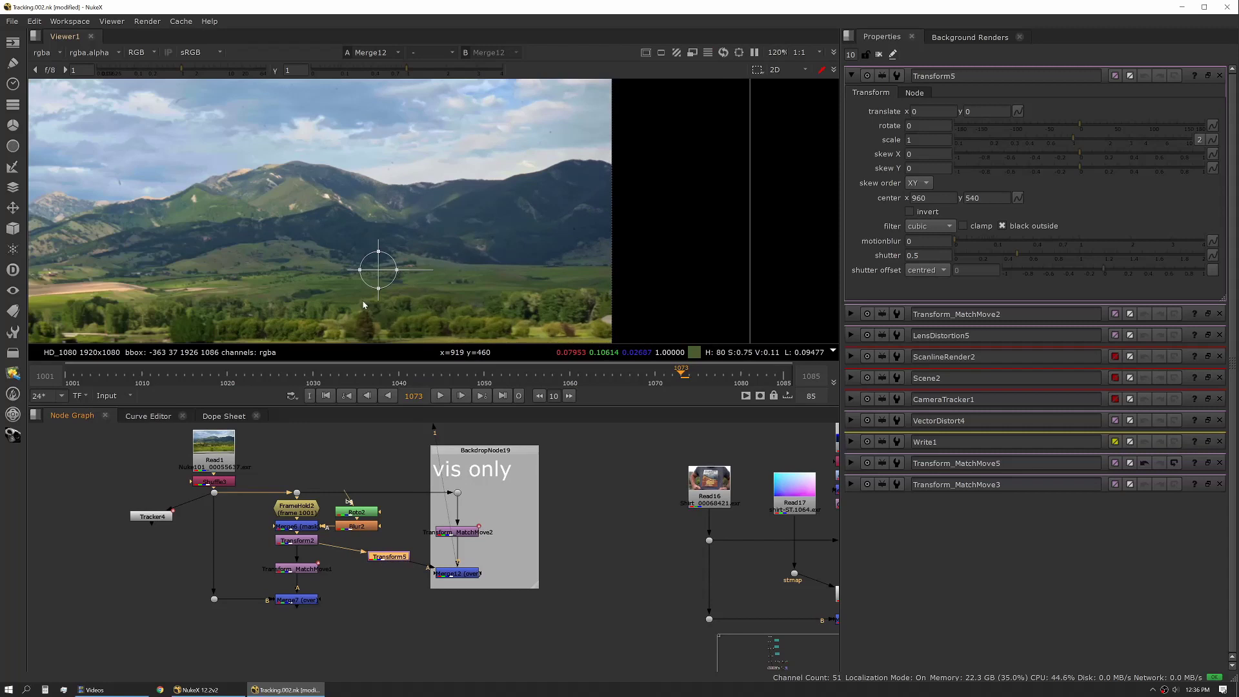
scroll(497, 227, up, 4)
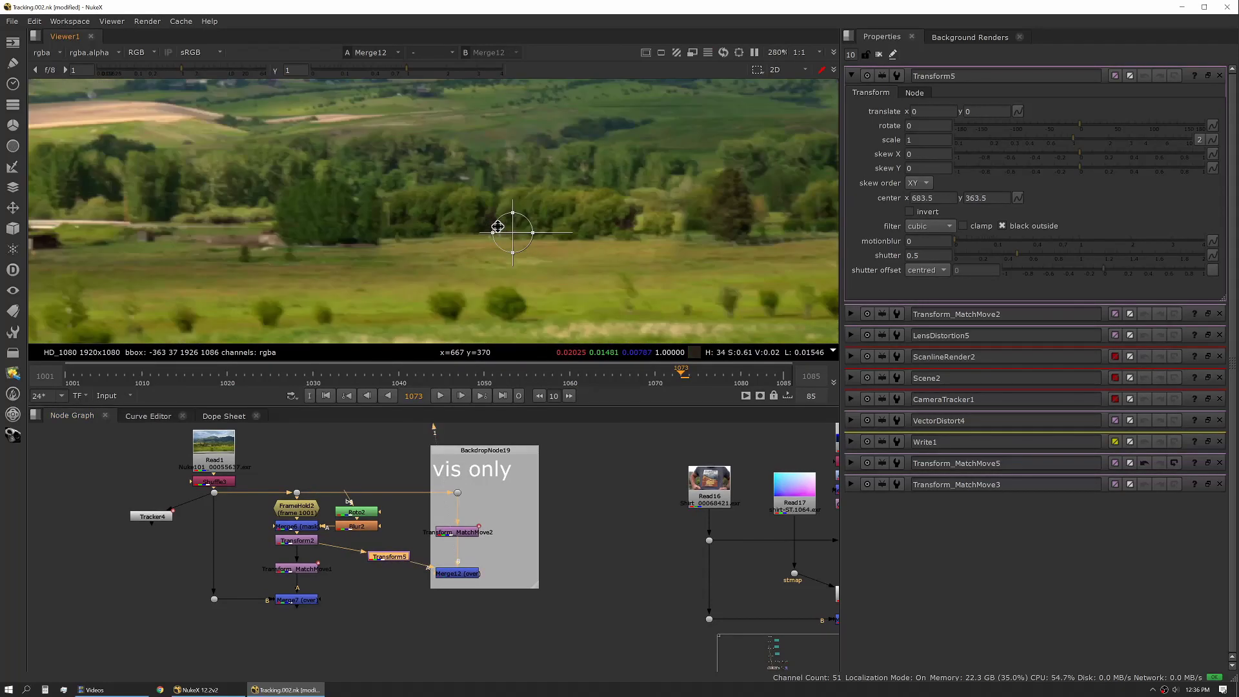
drag(511, 233, 396, 215)
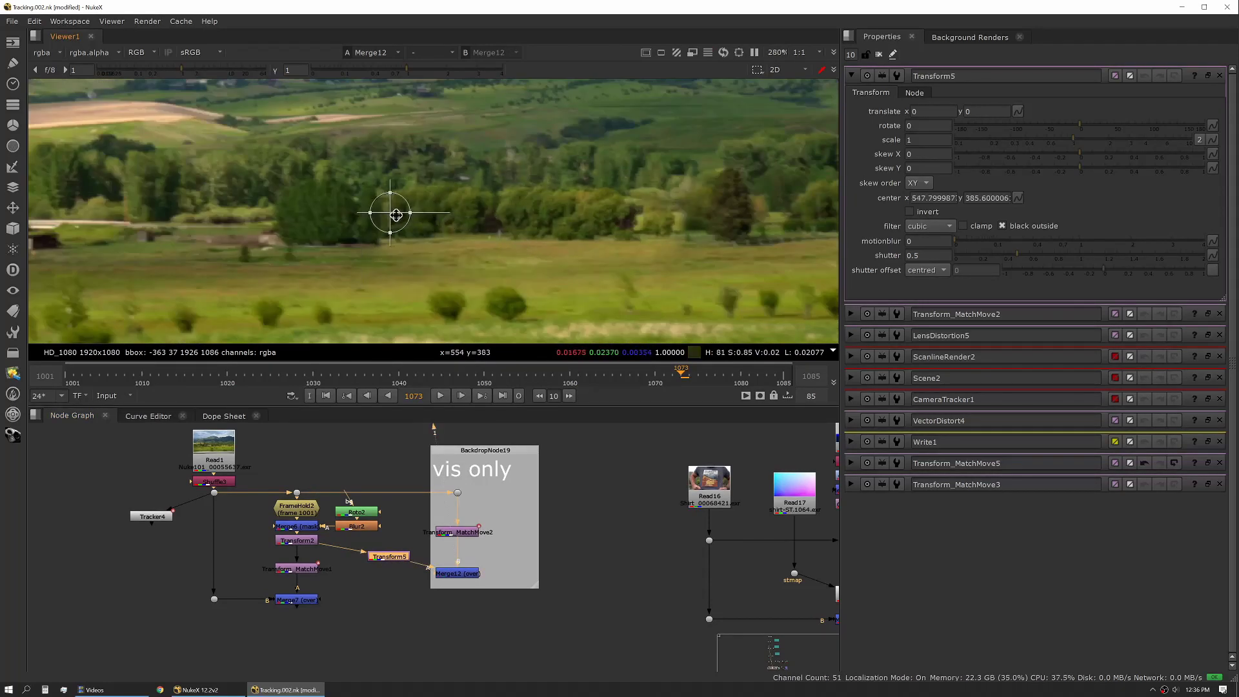
At frame 1001, shift the new Transform to about x -13.6, y -0.8 and set a translate keyframe
click(325, 396)
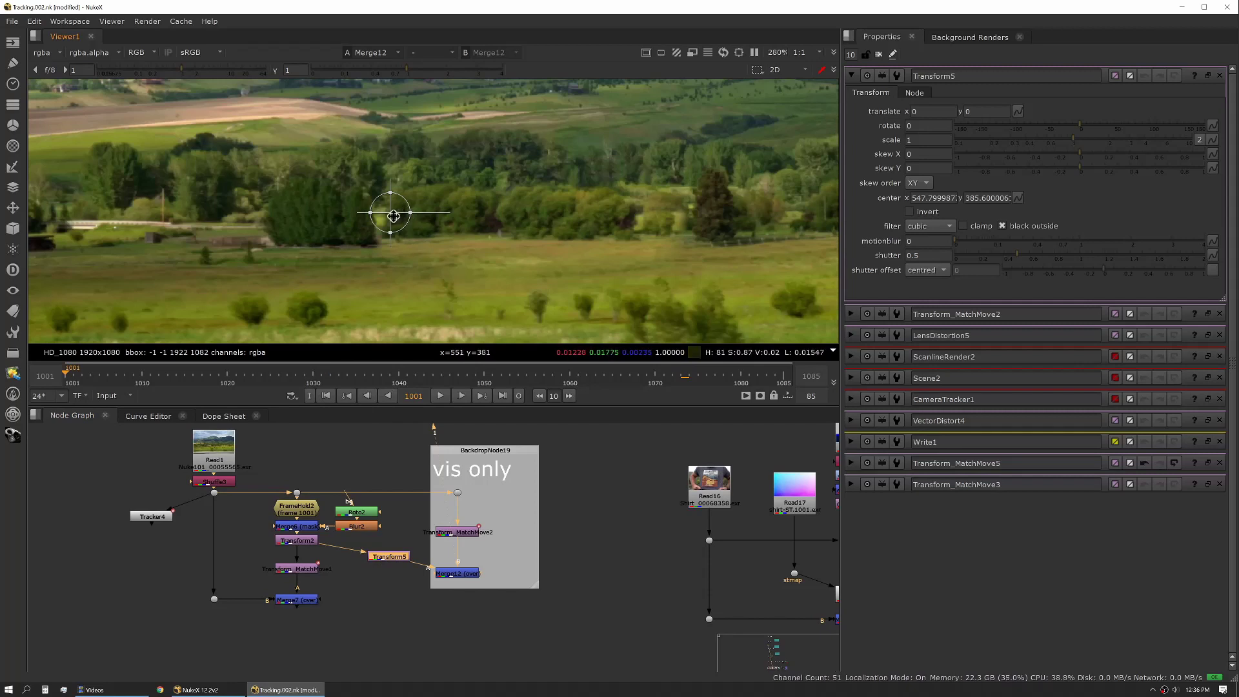
drag(393, 217, 382, 218)
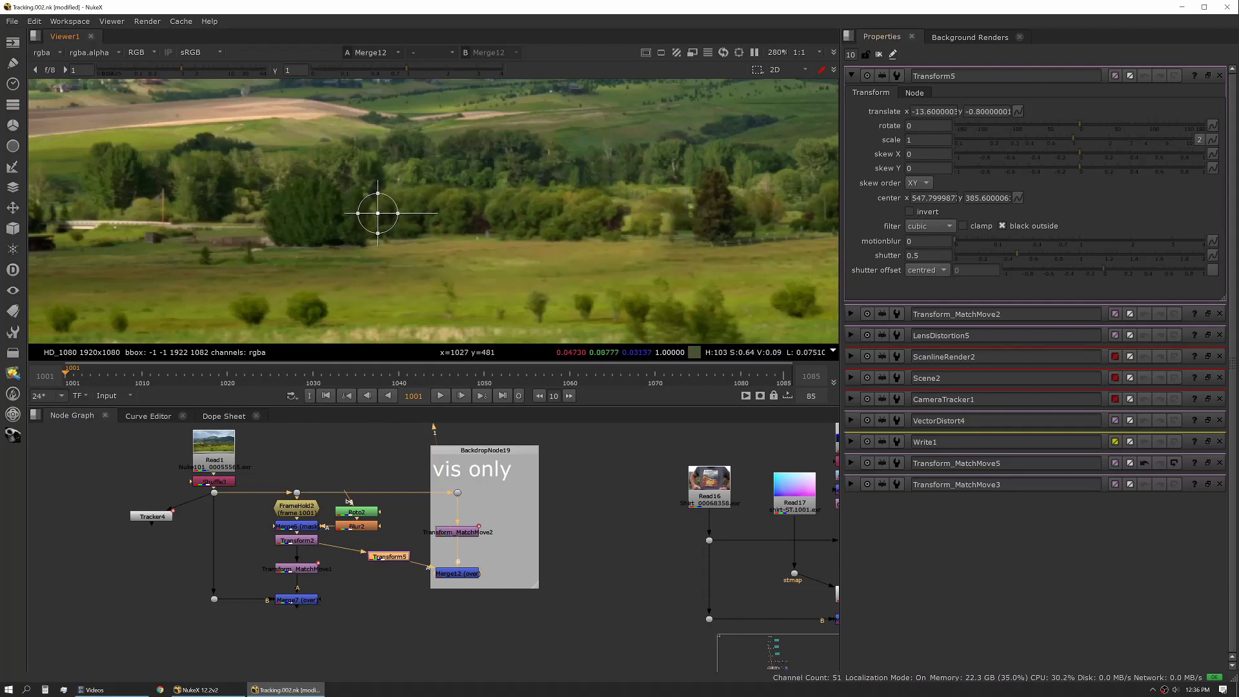
click(1015, 111)
click(1039, 119)
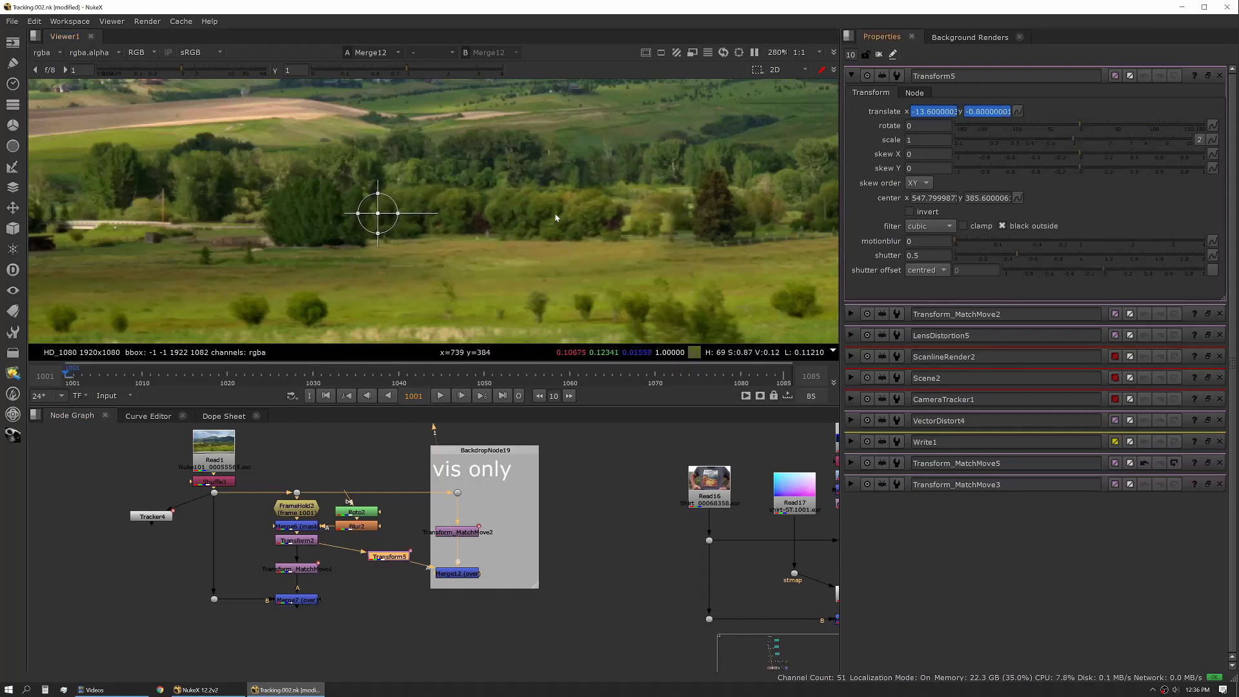
At frame 1085, keyframe the new Transform's translate at about x -1.4, y 0.8 and play back the stabilized result
click(504, 396)
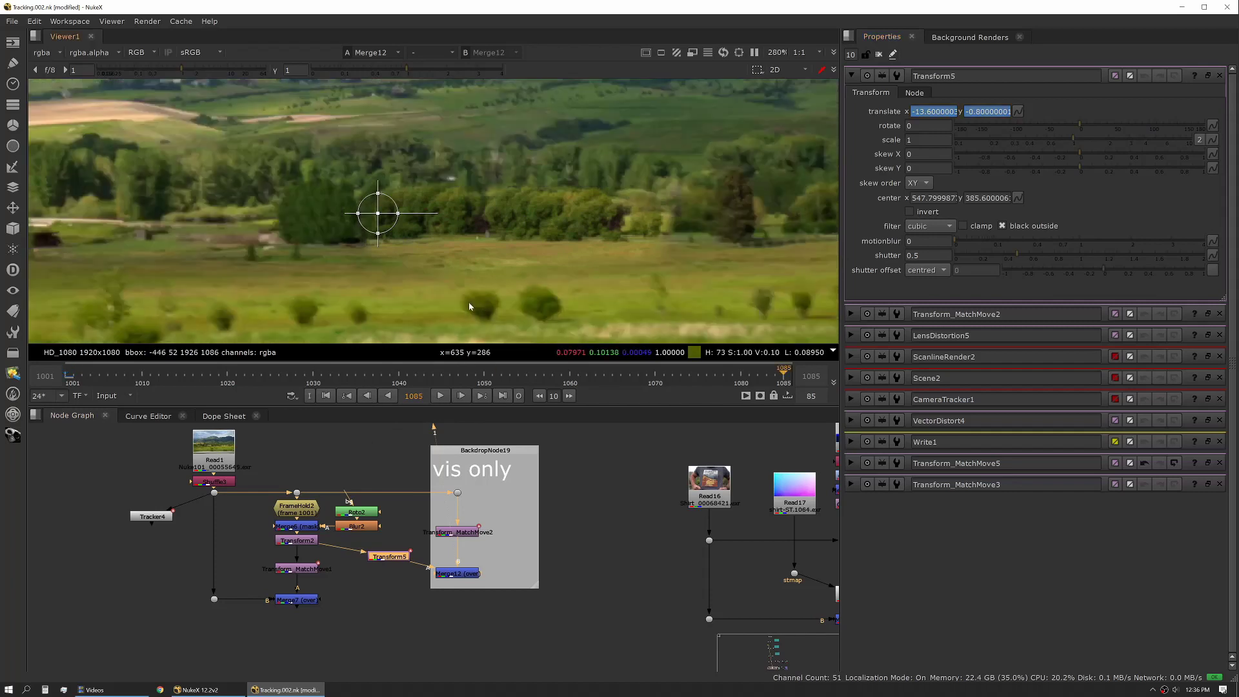
drag(380, 218, 395, 216)
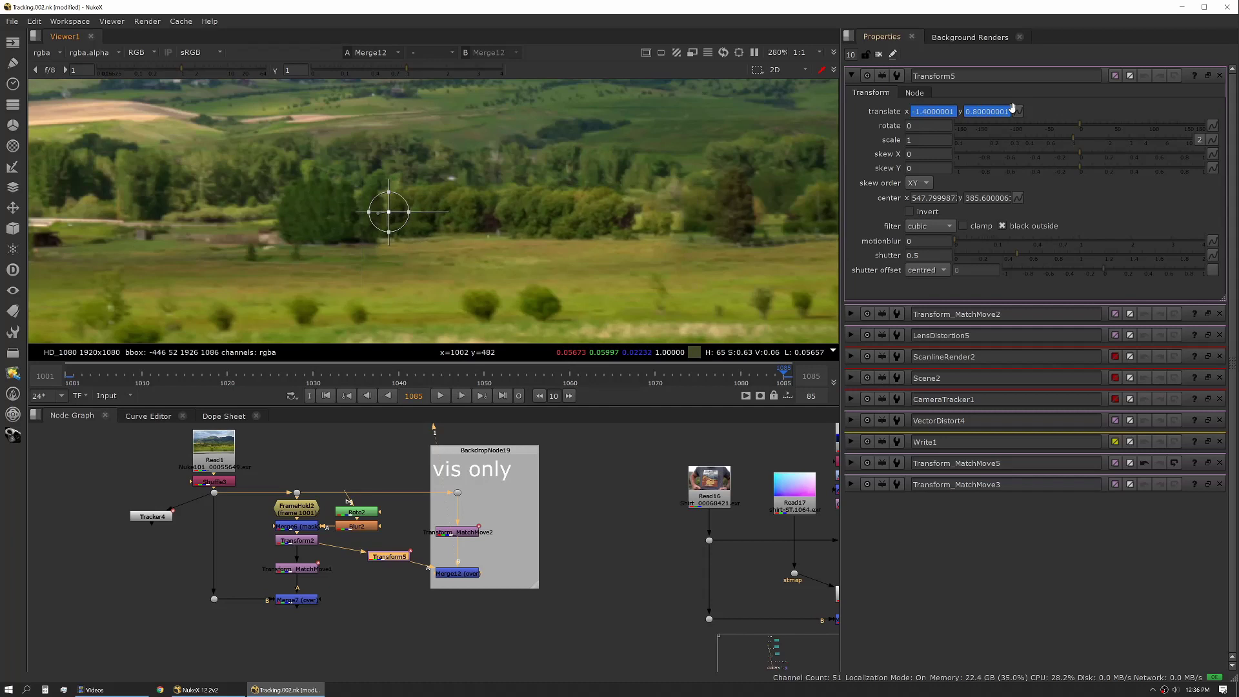
click(439, 397)
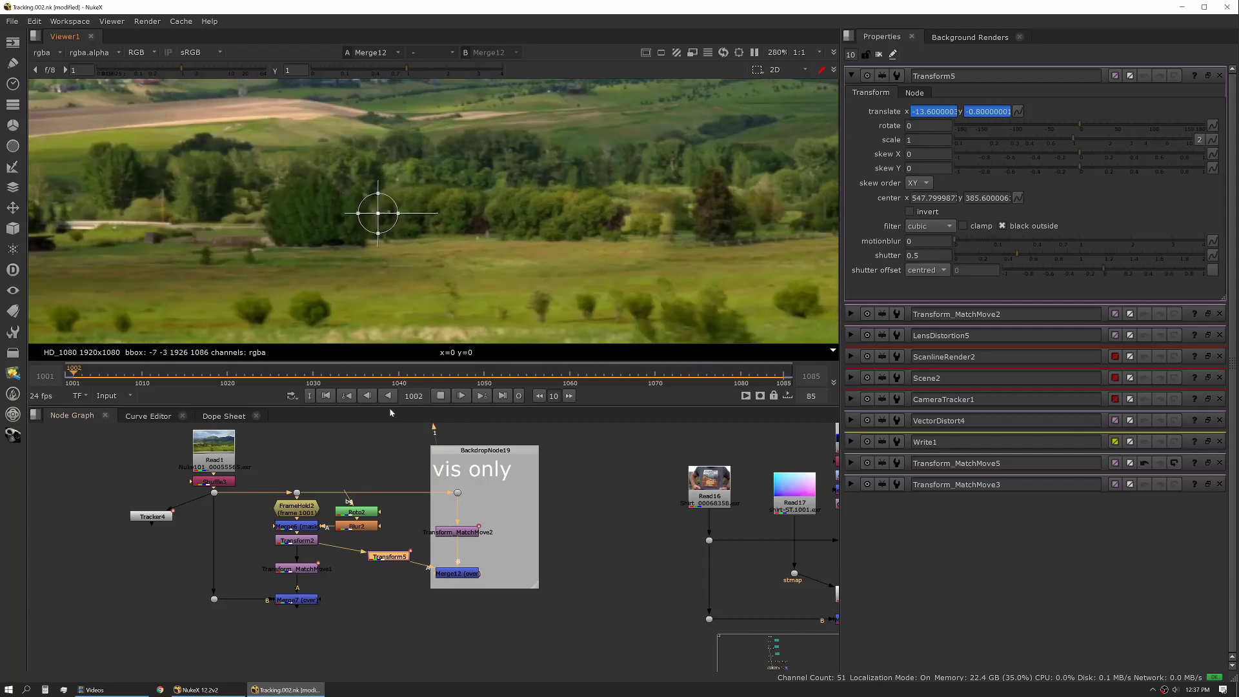
Move the keyframed Transform between Transform2 and the match-move node, and check the patch in the Merge7 composite
drag(397, 560, 298, 560)
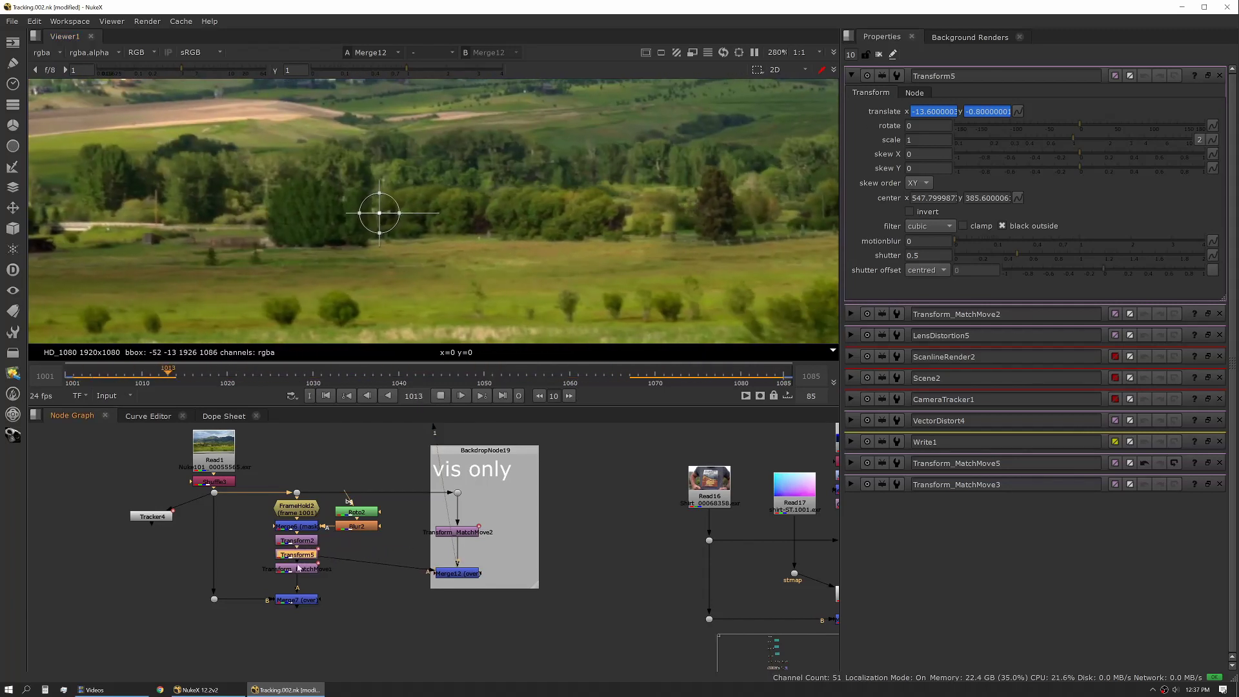
click(297, 600)
key(1)
click(351, 584)
drag(533, 284, 323, 253)
scroll(329, 254, down, 2)
drag(413, 240, 350, 226)
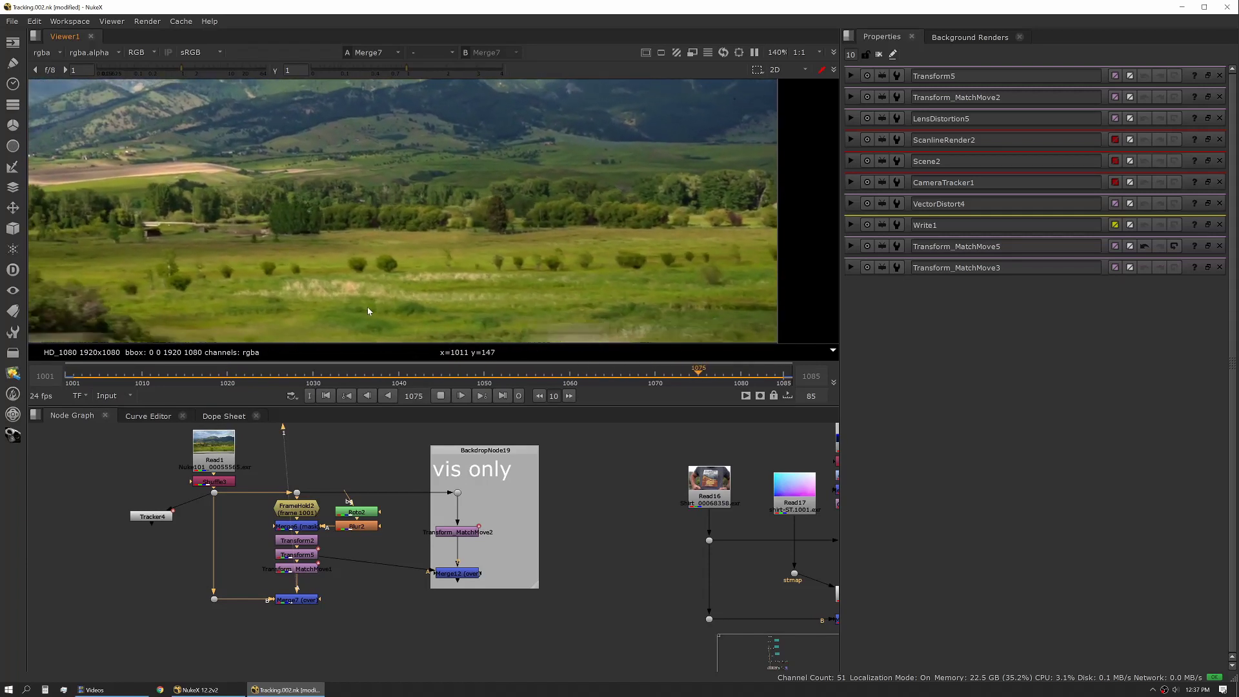
In the shirt setup's green vis only backdrop, display the STMap4 output followed by the Merge13 result
drag(532, 559, 452, 560)
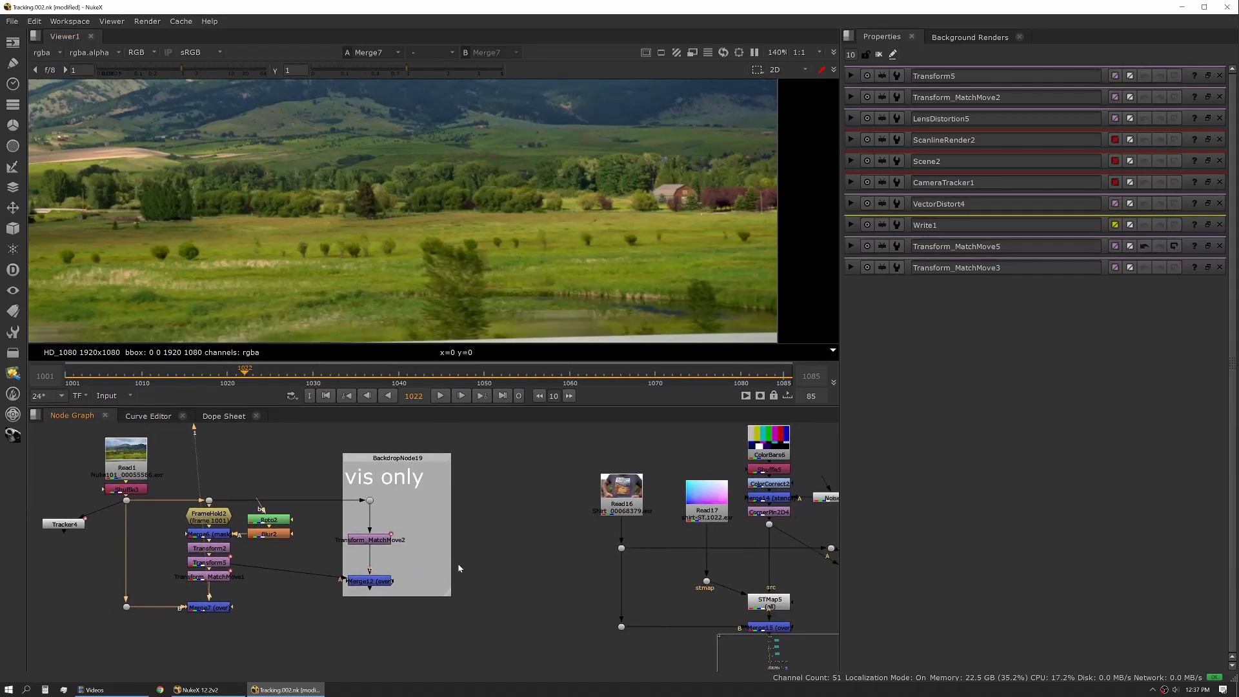
drag(563, 558, 315, 578)
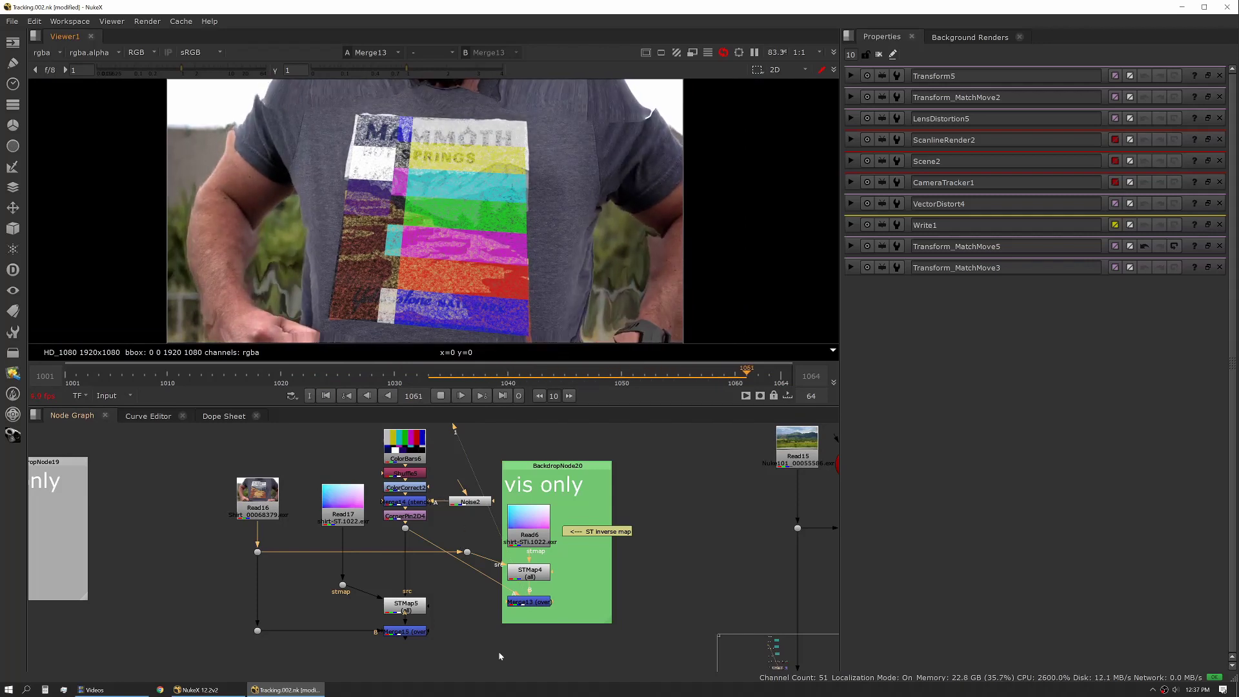
click(536, 581)
key(d)
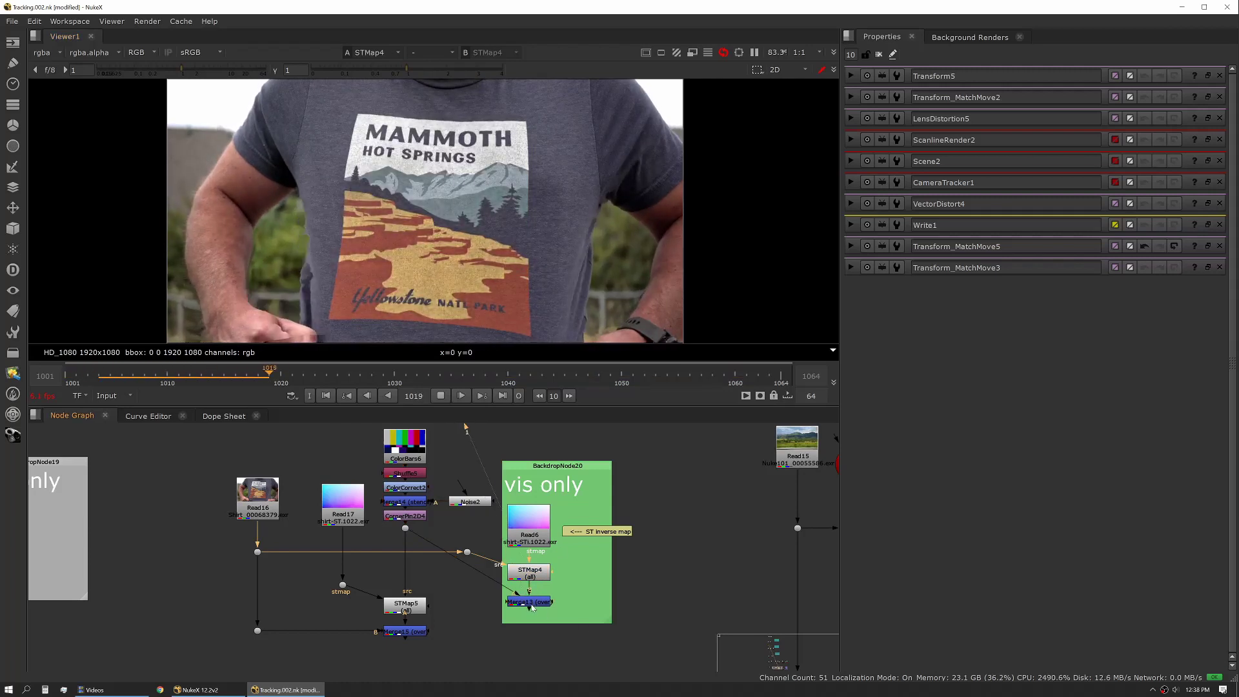
key(1)
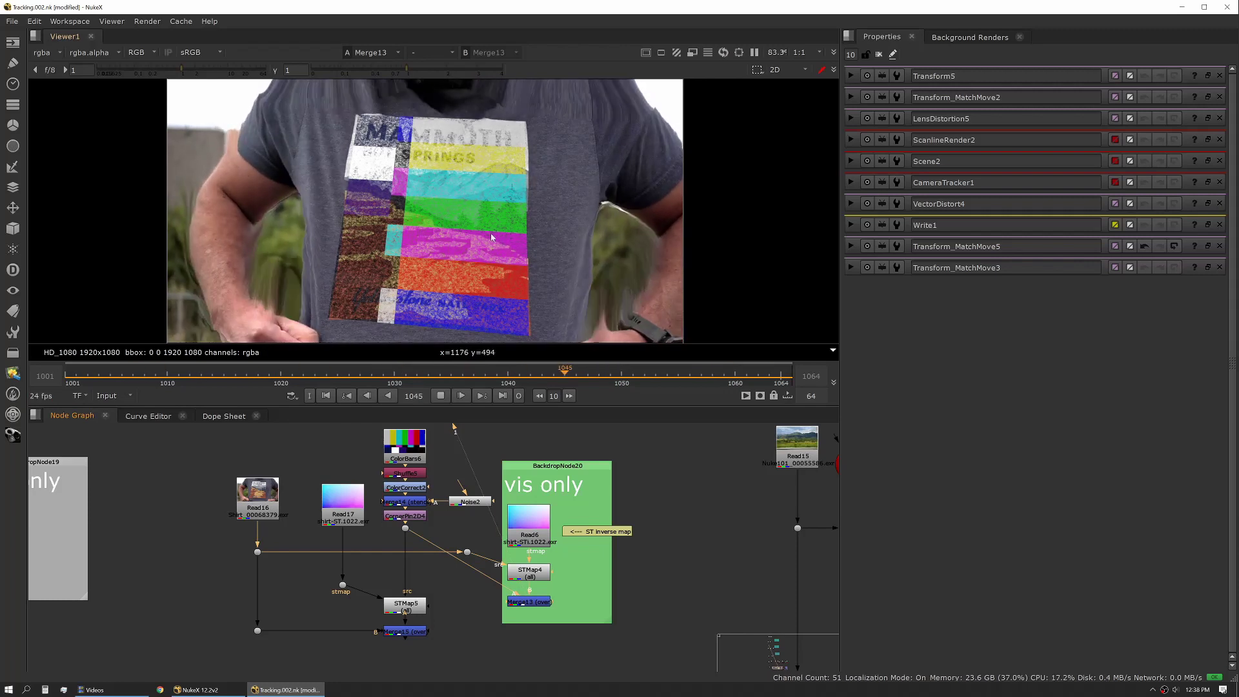
Examine the bottom and top edges of the color-bar overlay on the shirt in the Merge13 result
scroll(491, 237, up, 8)
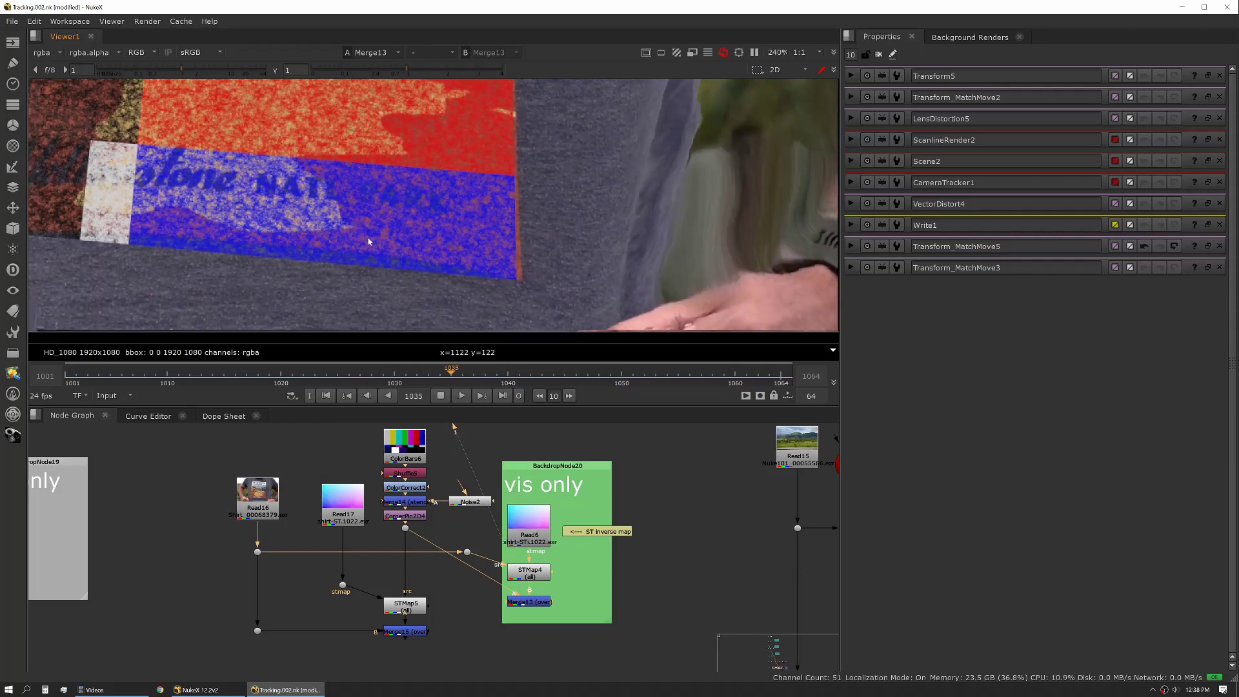
scroll(363, 226, up, 3)
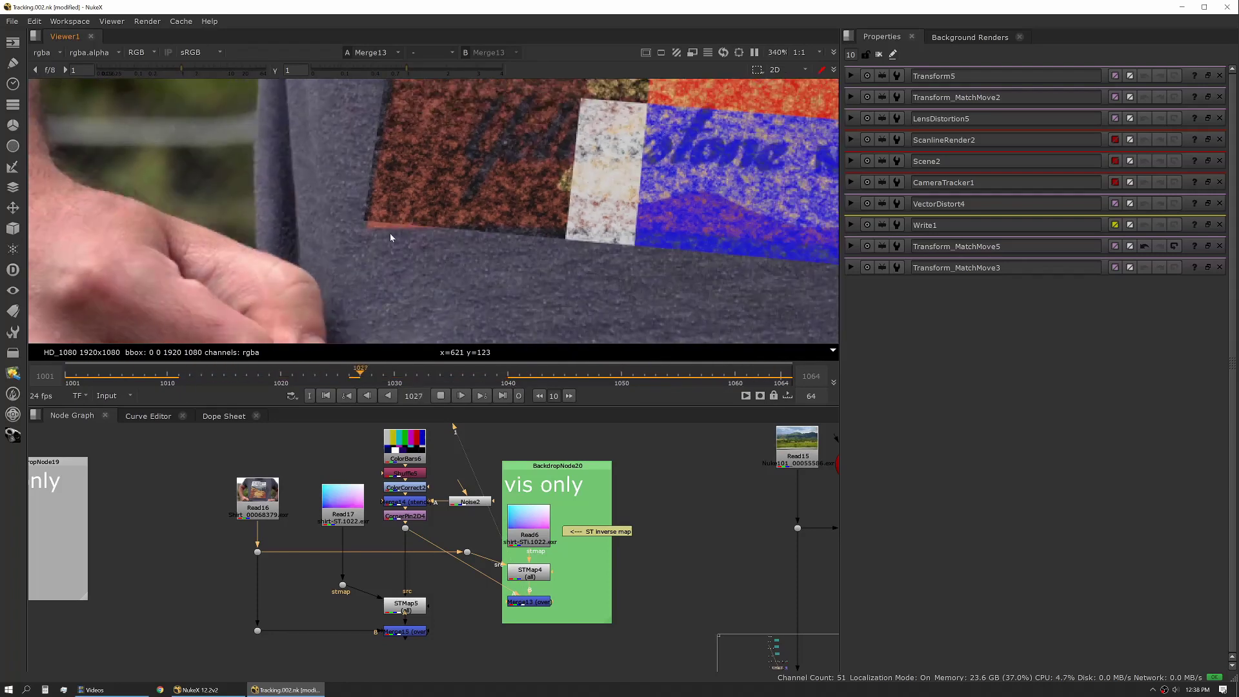
scroll(389, 234, down, 2)
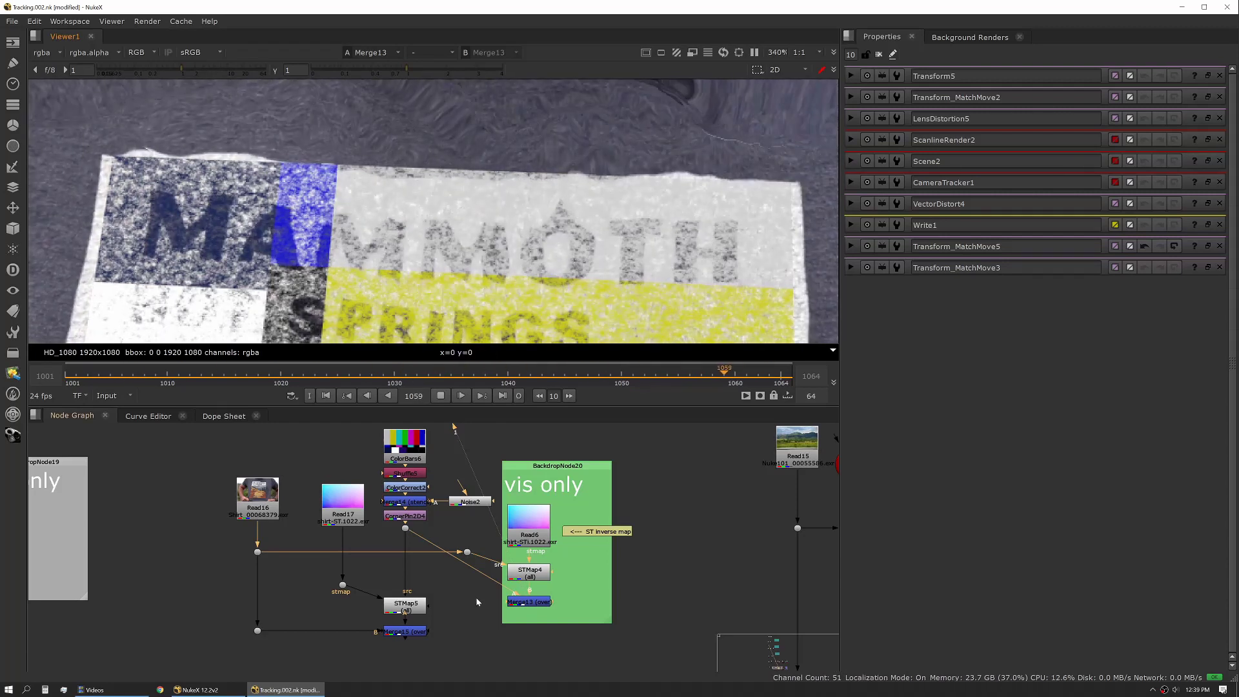
drag(510, 606, 570, 539)
scroll(570, 340, down, 5)
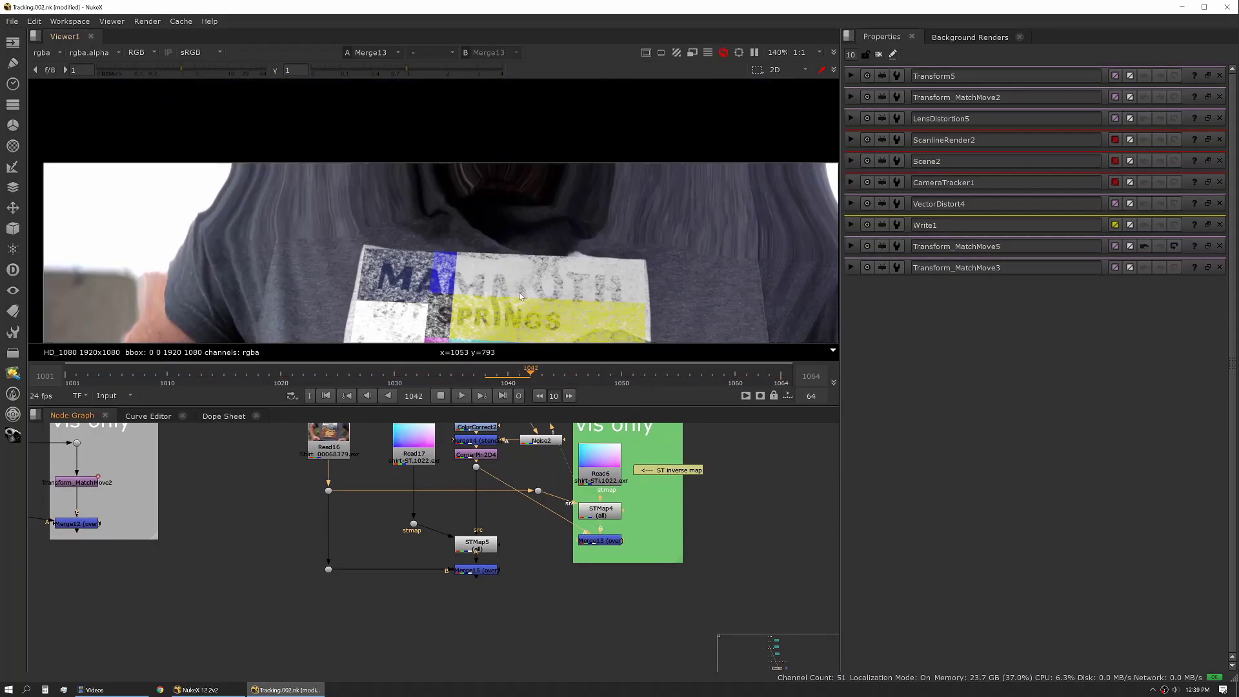
Check the stabilized Merge13 shirt overlay during playback, from its upper edge down to the whole frame
scroll(476, 187, up, 3)
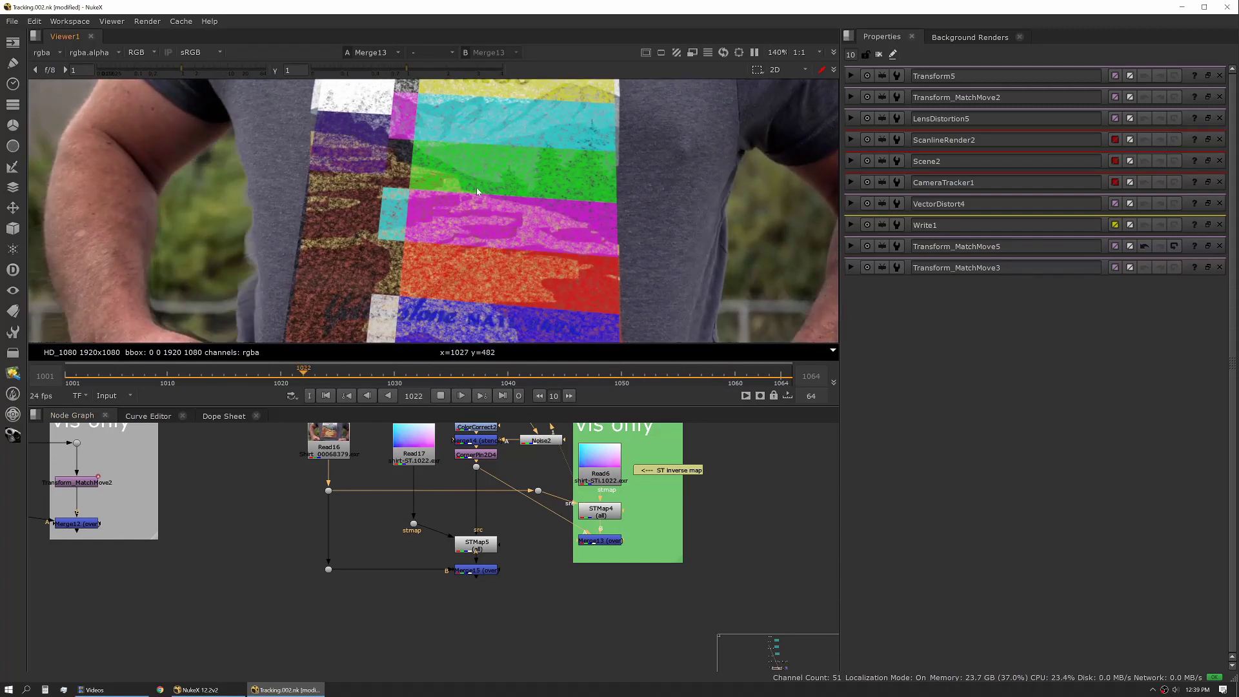
scroll(478, 189, down, 2)
key(f)
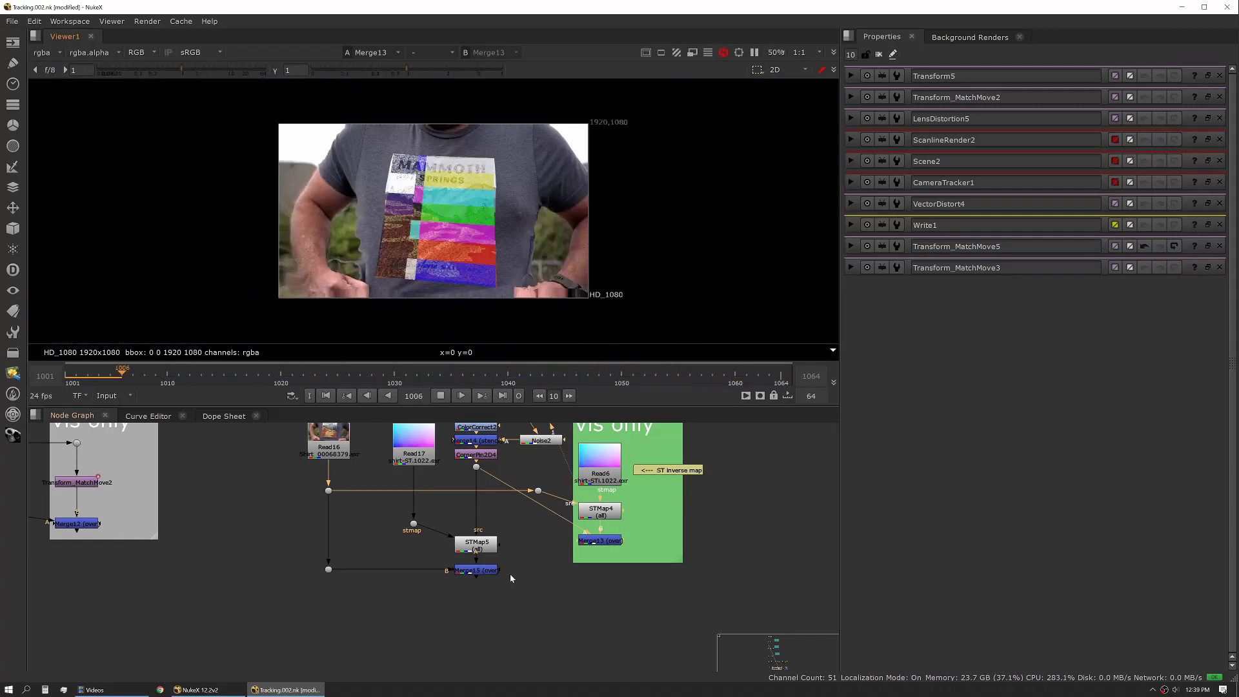
Display the Merge15 composite and watch the match-moved color bars on the shirt during playback
click(484, 571)
key(1)
scroll(471, 224, up, 4)
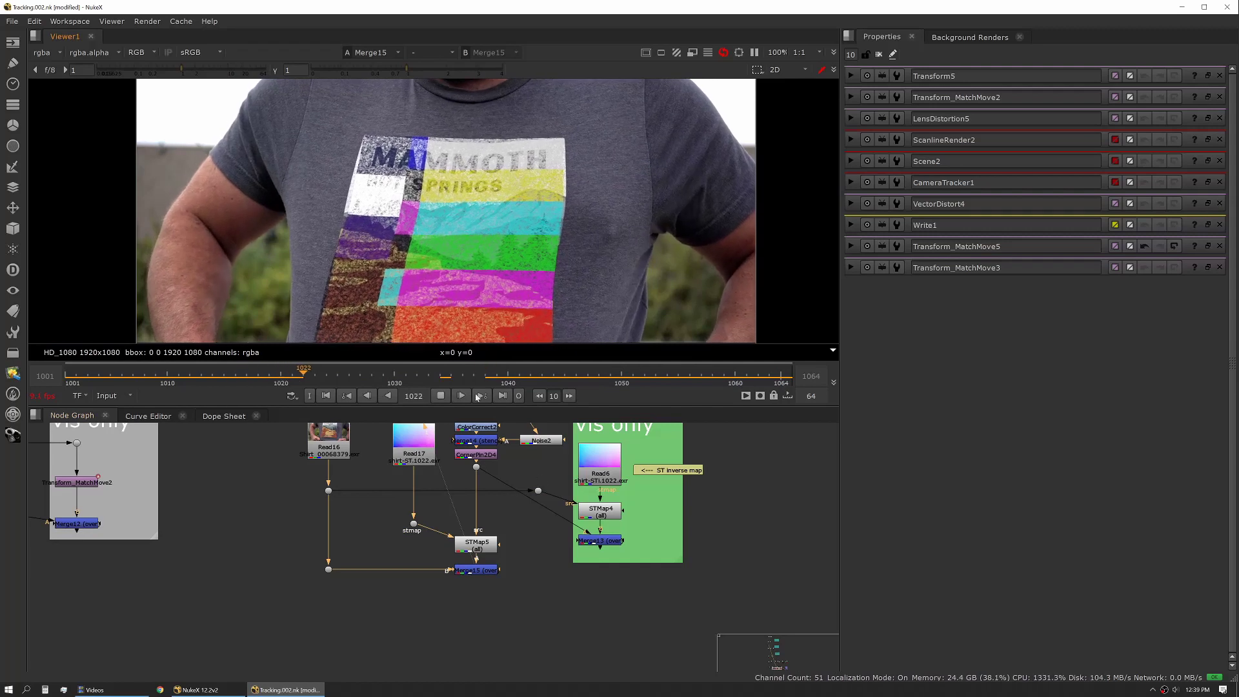
click(441, 396)
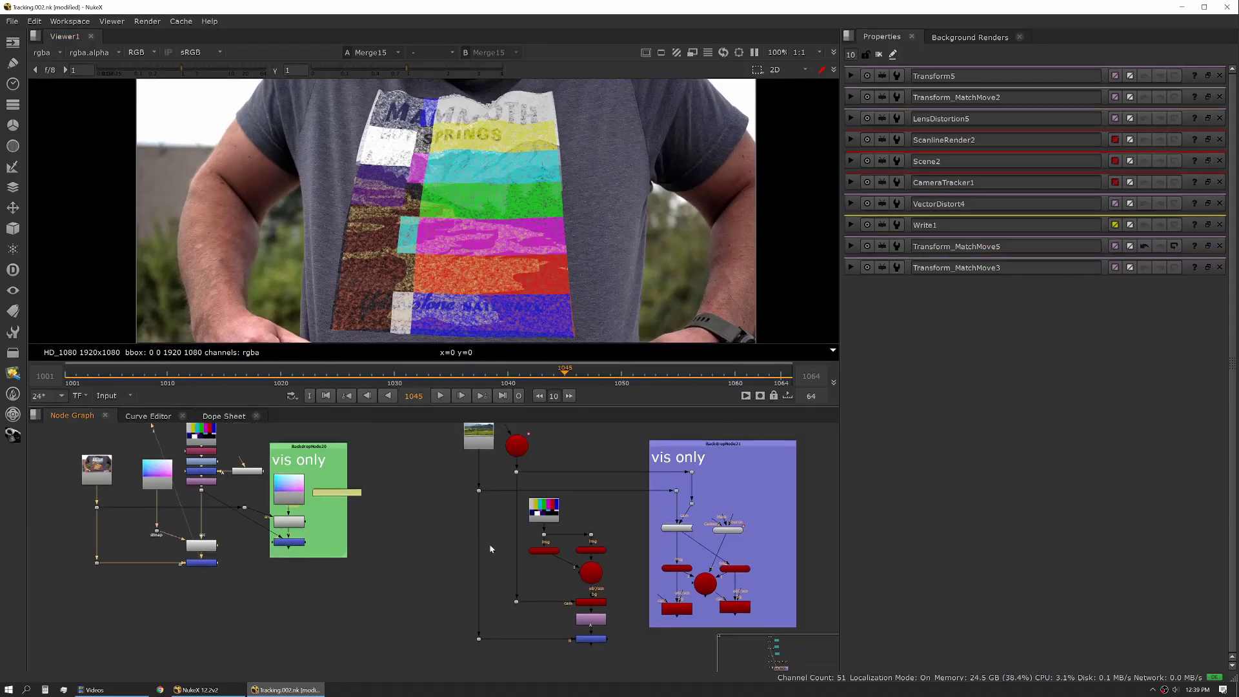
In the landscape camera-tracking setup, display the Merge11 composite and play back the two color-bar cards
drag(490, 549, 484, 550)
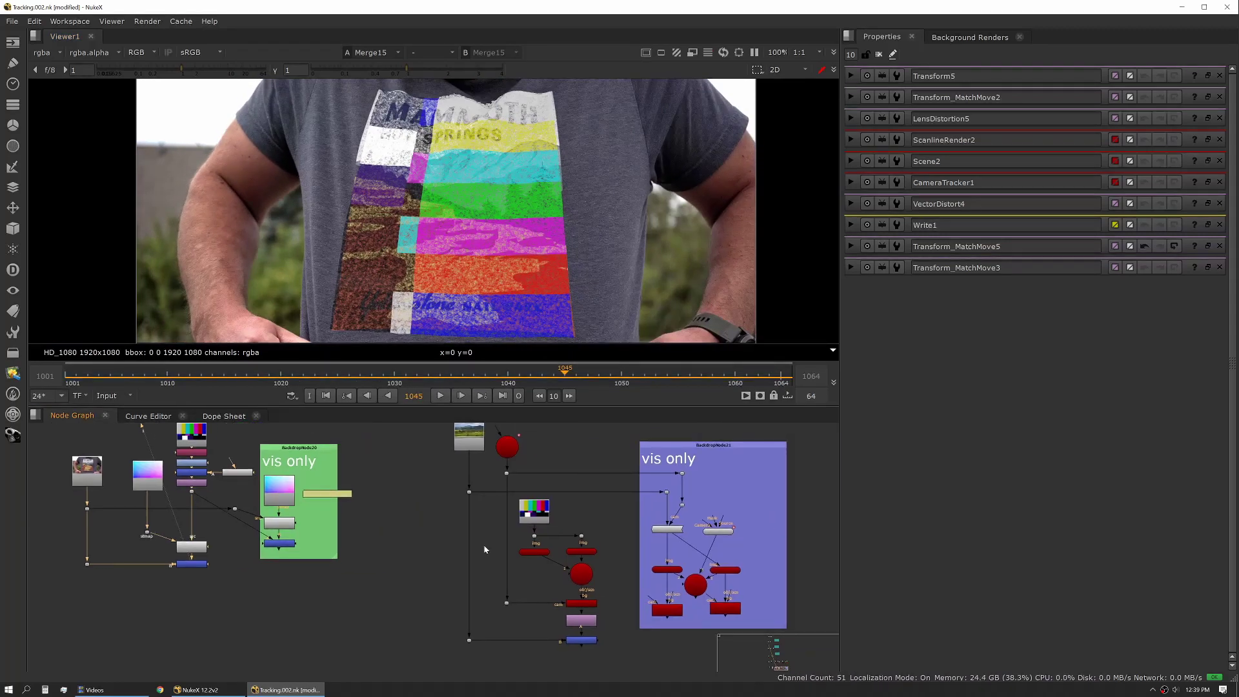
drag(485, 549, 352, 553)
scroll(352, 553, up, 1)
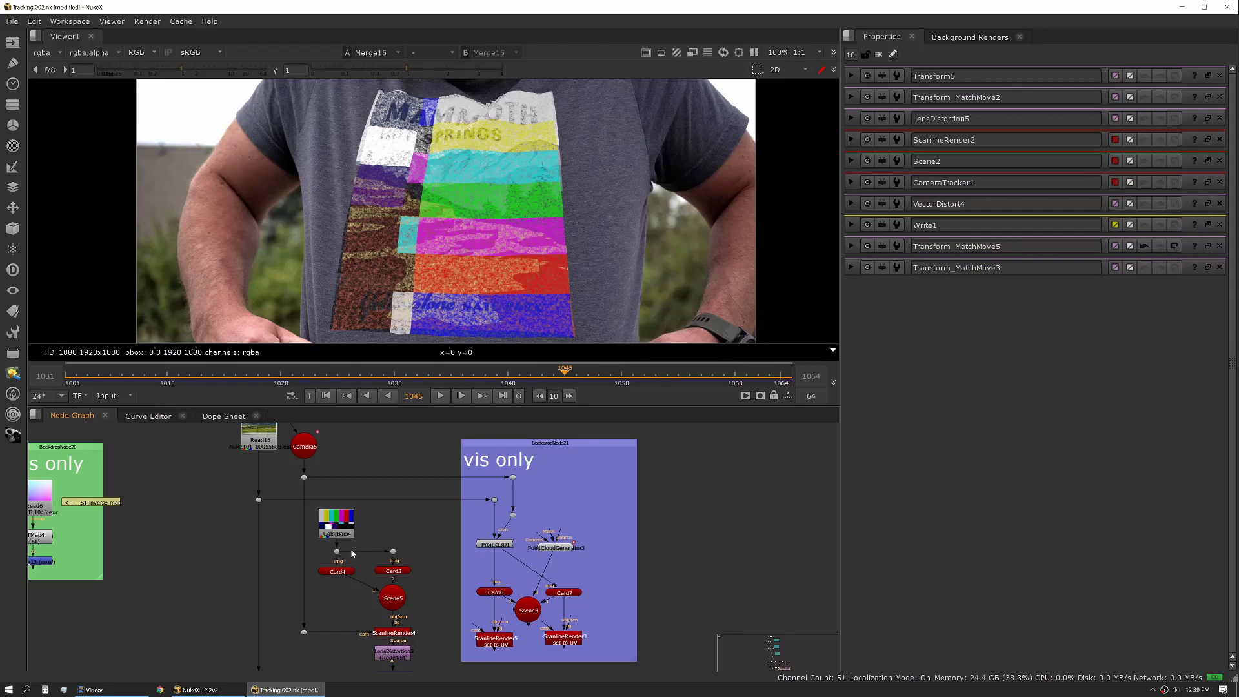
drag(381, 669, 414, 610)
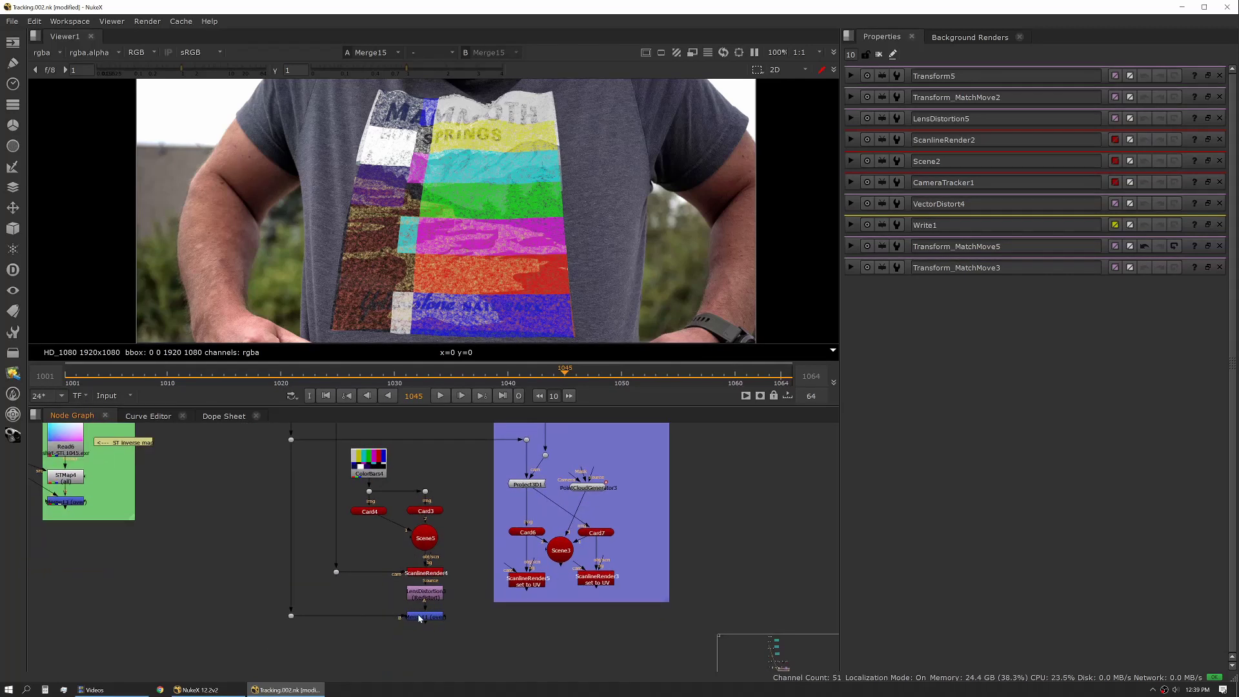
click(419, 617)
key(1)
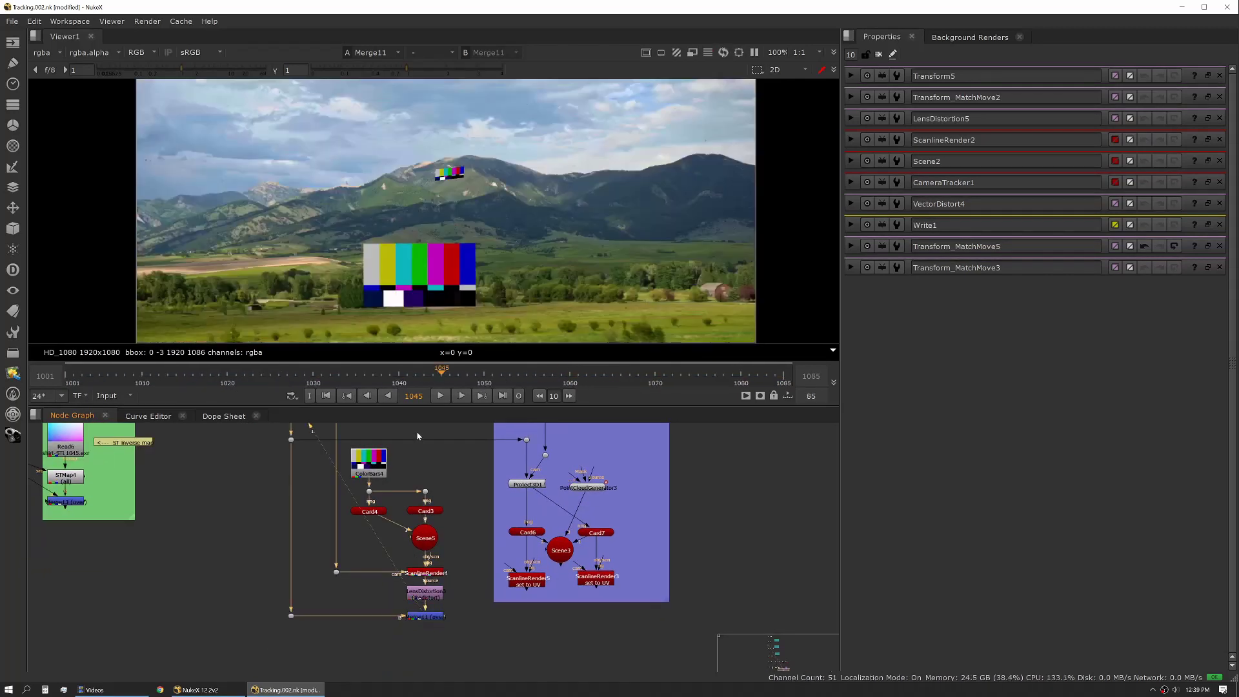
click(444, 395)
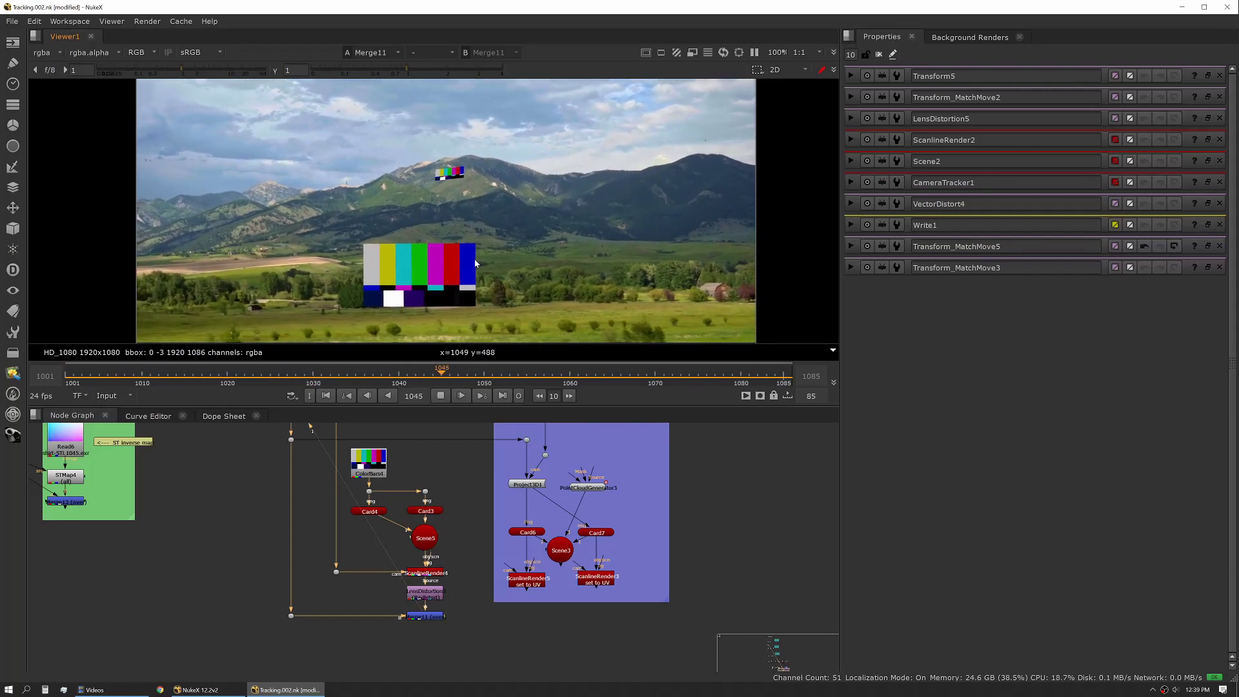
drag(462, 502, 466, 522)
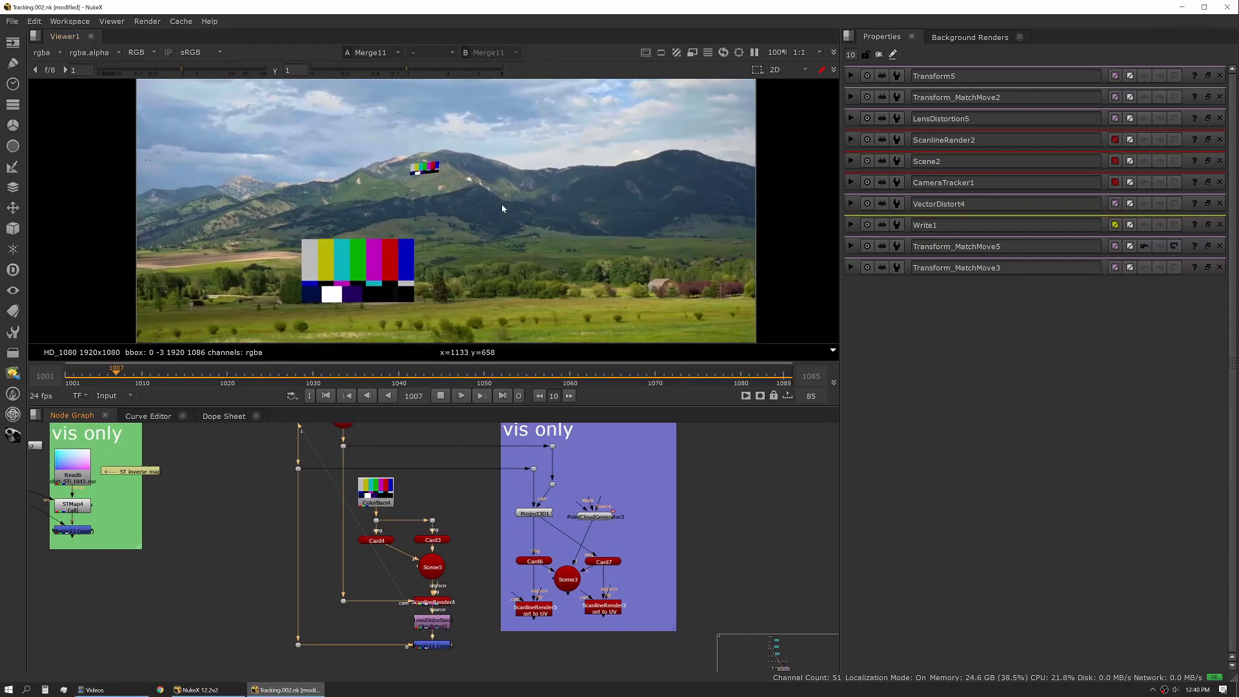
click(441, 397)
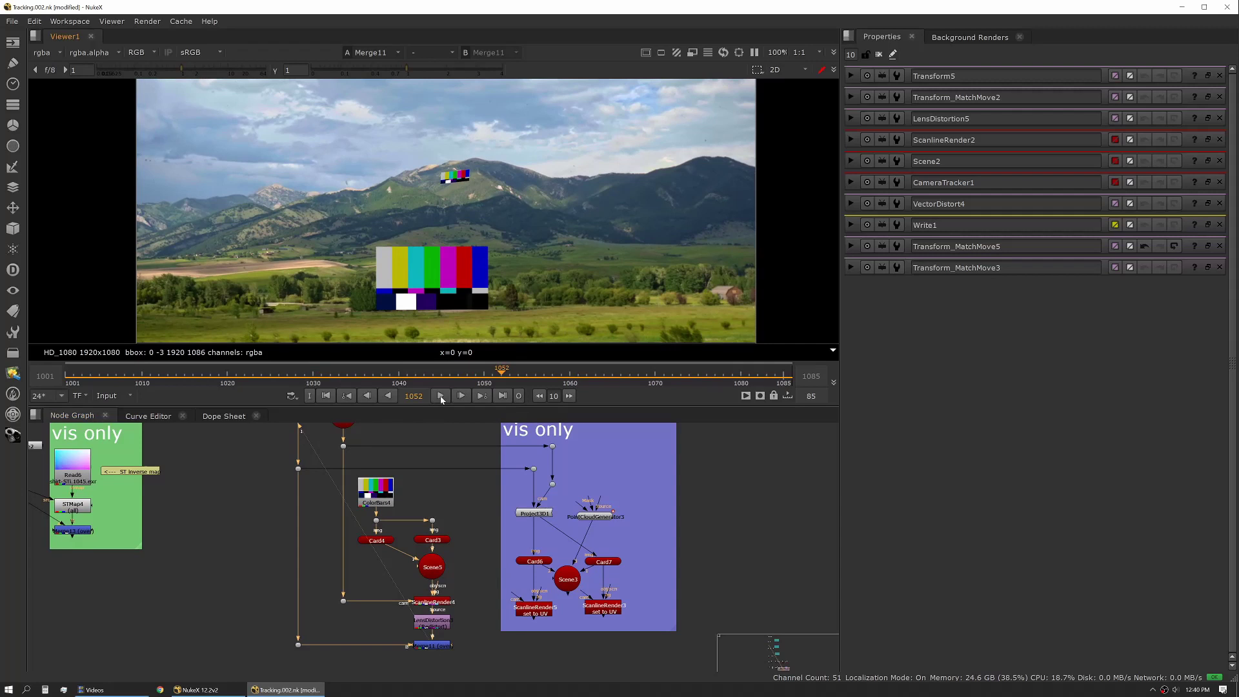
Open the properties of Card6 and Card7 in the blue vis only backdrop to review their transforms
drag(493, 553, 470, 536)
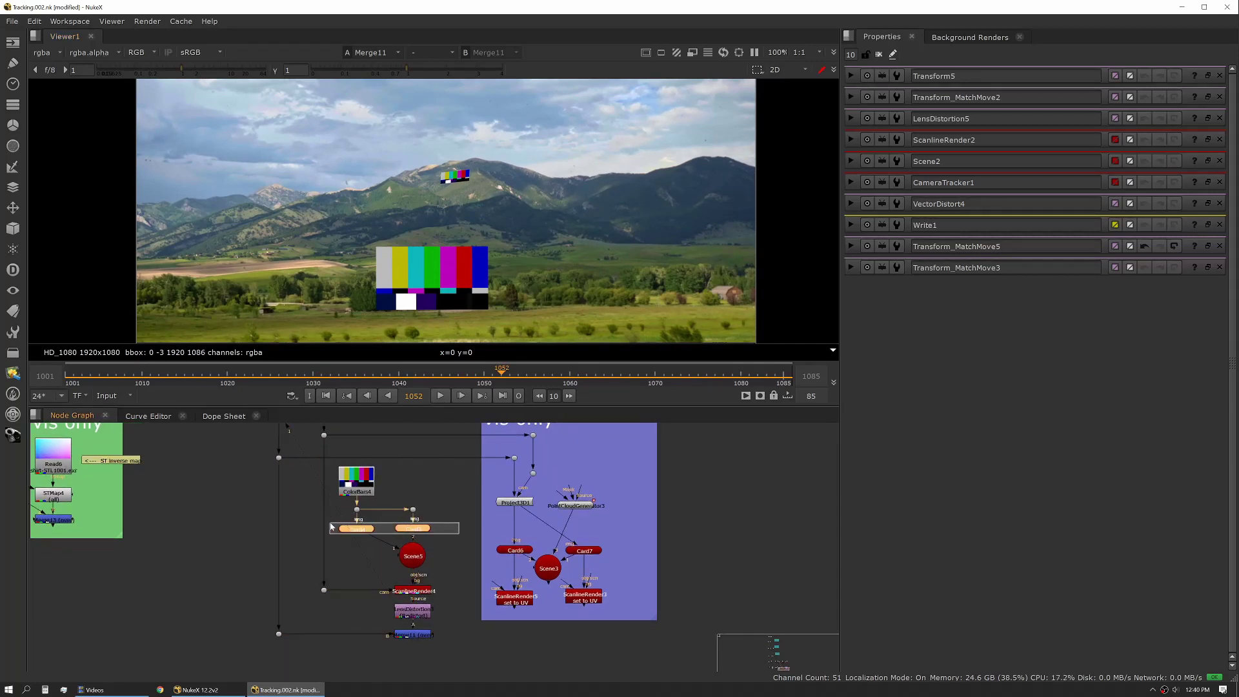
double_click(514, 552)
double_click(584, 551)
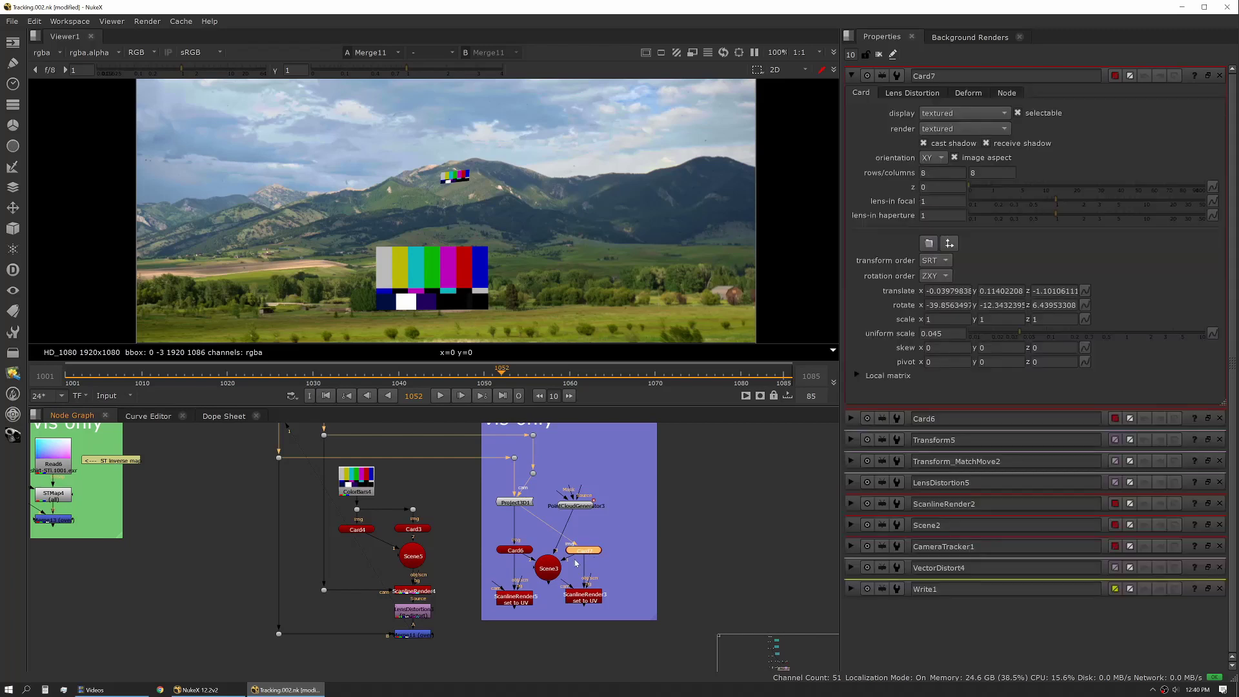
drag(469, 566, 467, 544)
drag(462, 500, 477, 538)
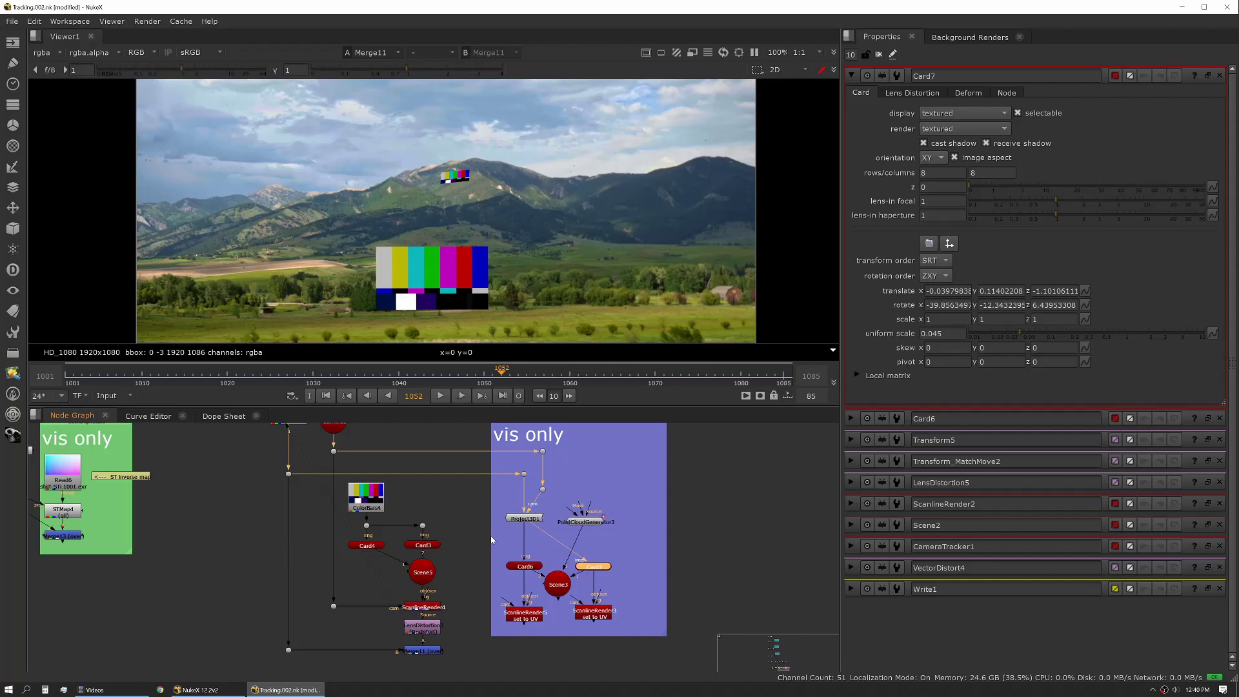
drag(480, 507, 553, 536)
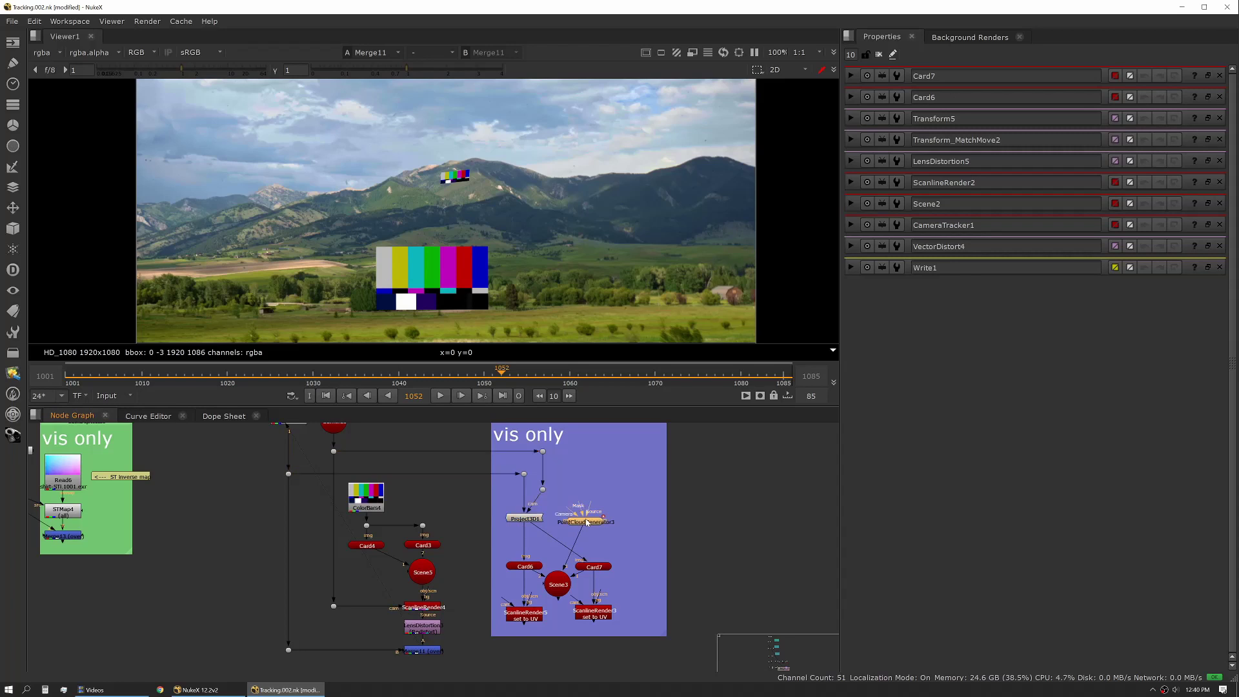
Display Scene3 from the vis only backdrop in 3D and examine the point cloud around the cards
click(557, 589)
key(1)
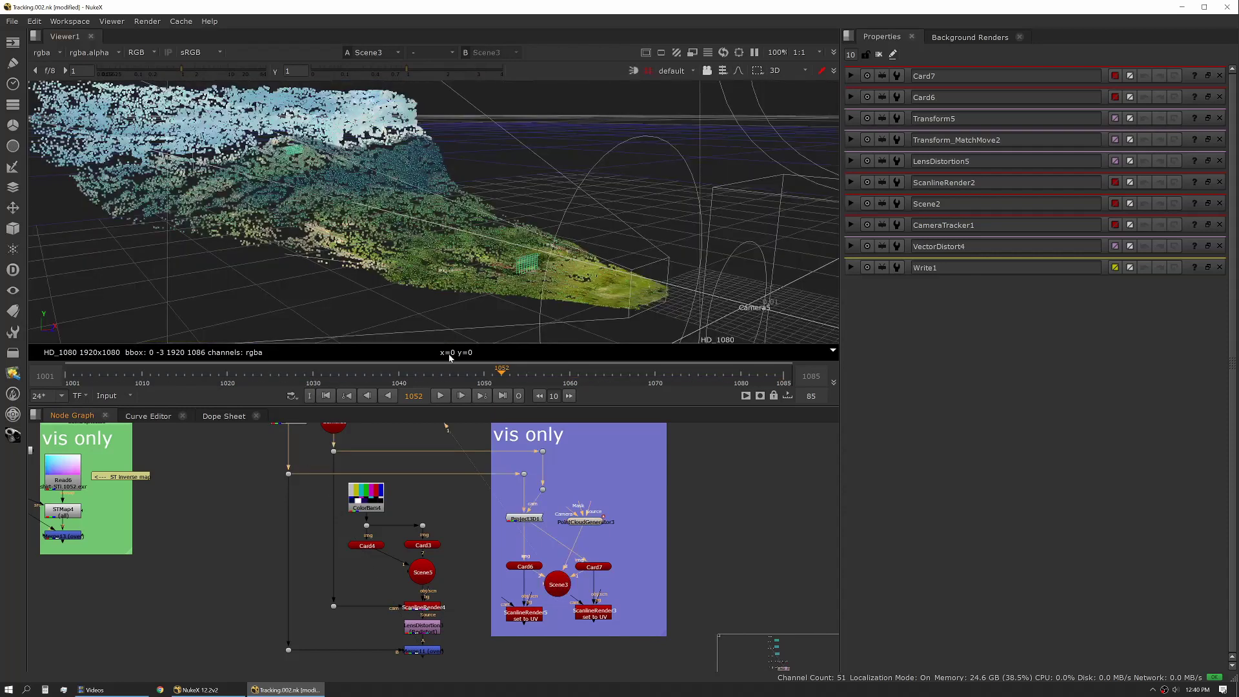
click(478, 327)
scroll(528, 284, up, 5)
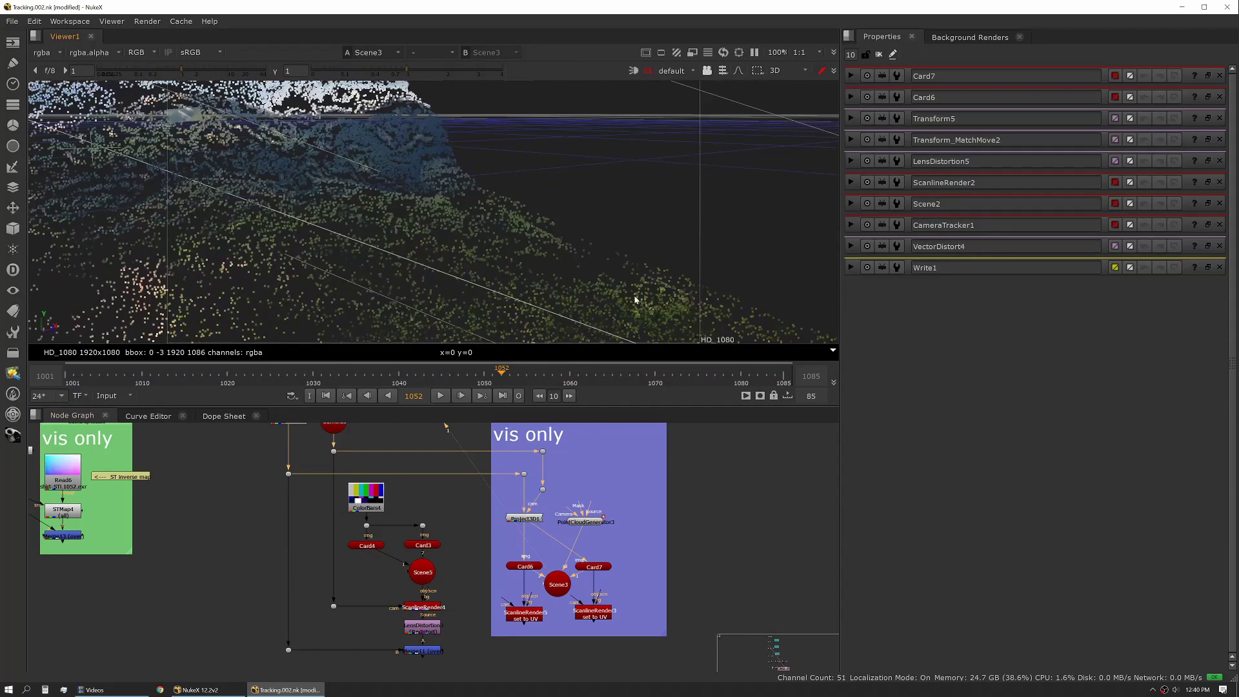
drag(636, 299, 413, 127)
Disable the point cloud generator feeding Scene3 and select Card6 in the 3D scene
click(584, 522)
key(d)
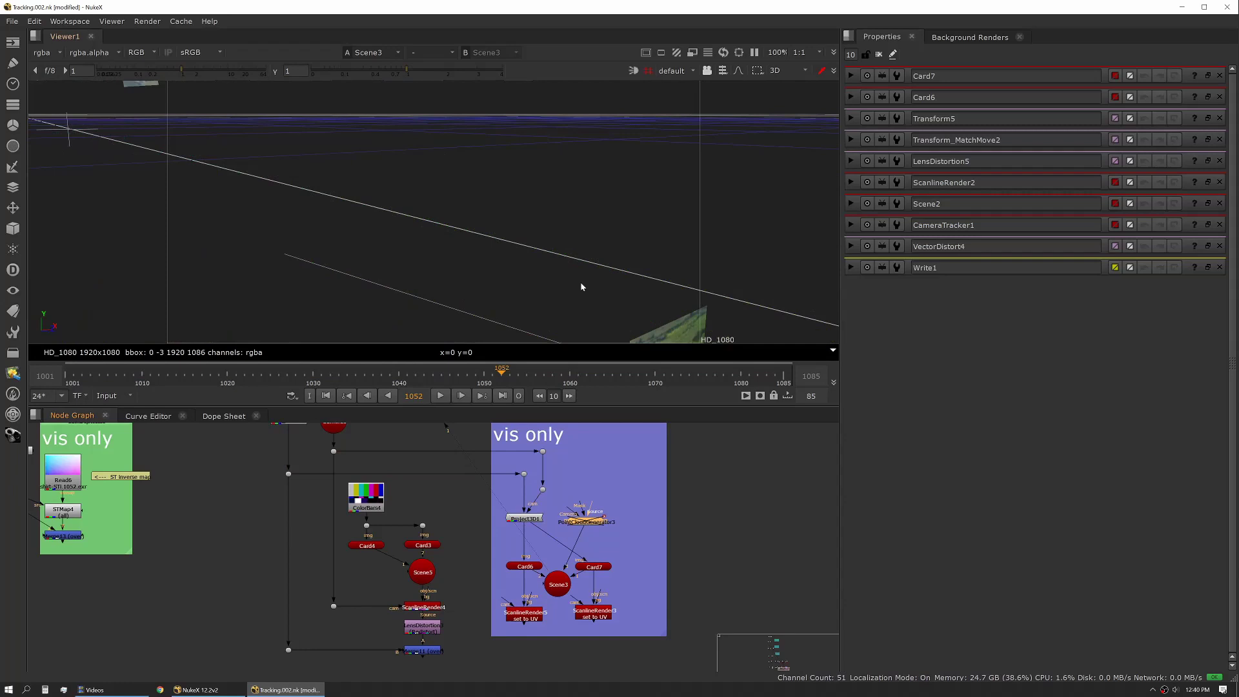
drag(581, 286, 416, 235)
click(418, 235)
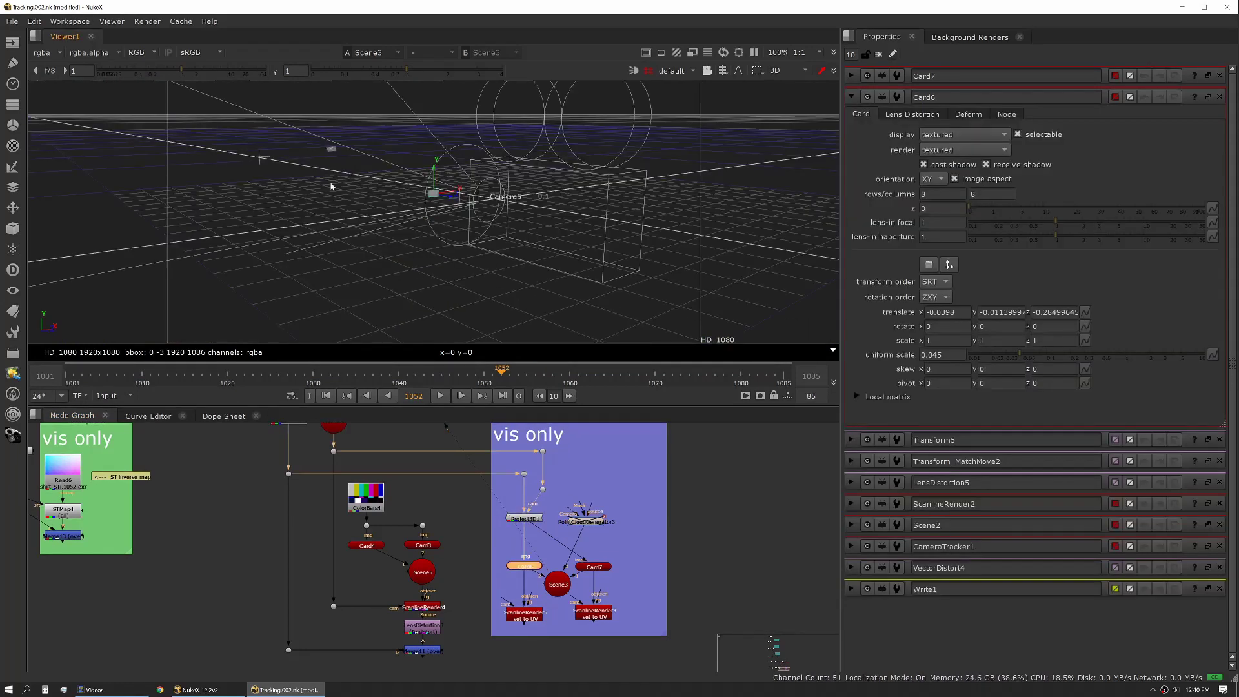
Play back Scene3 and examine the footage projected onto Card6 relative to the moving camera and up close
scroll(440, 209, up, 8)
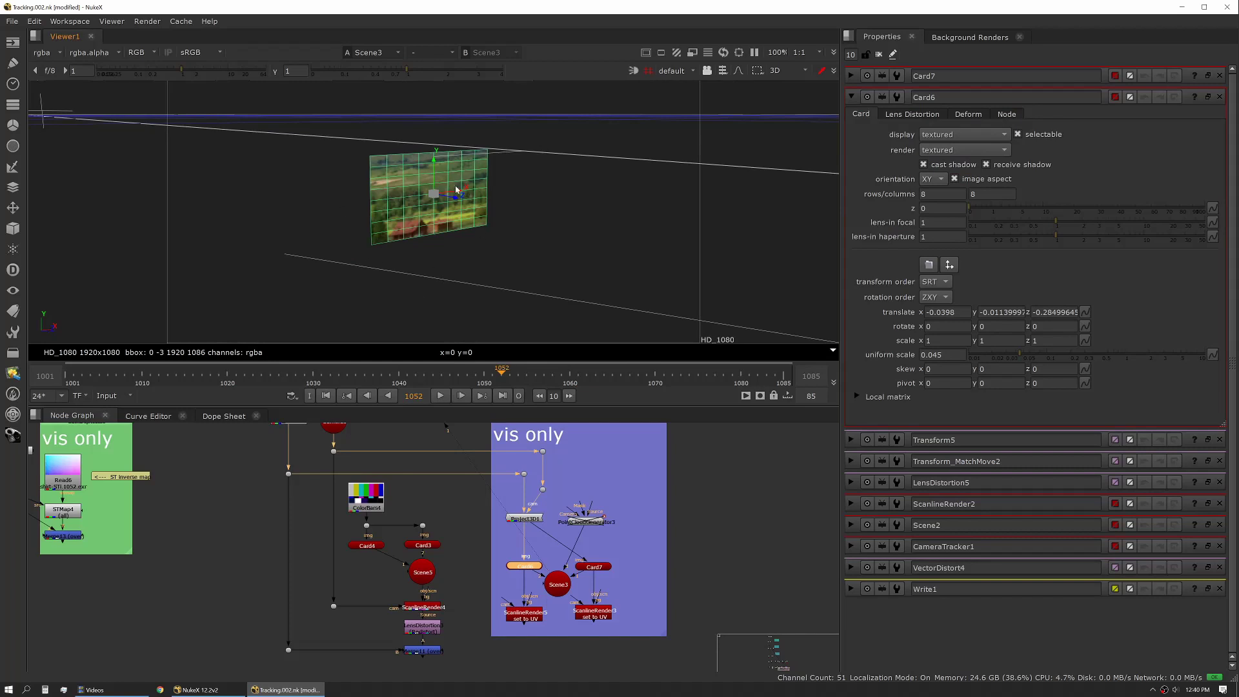
scroll(465, 193, down, 5)
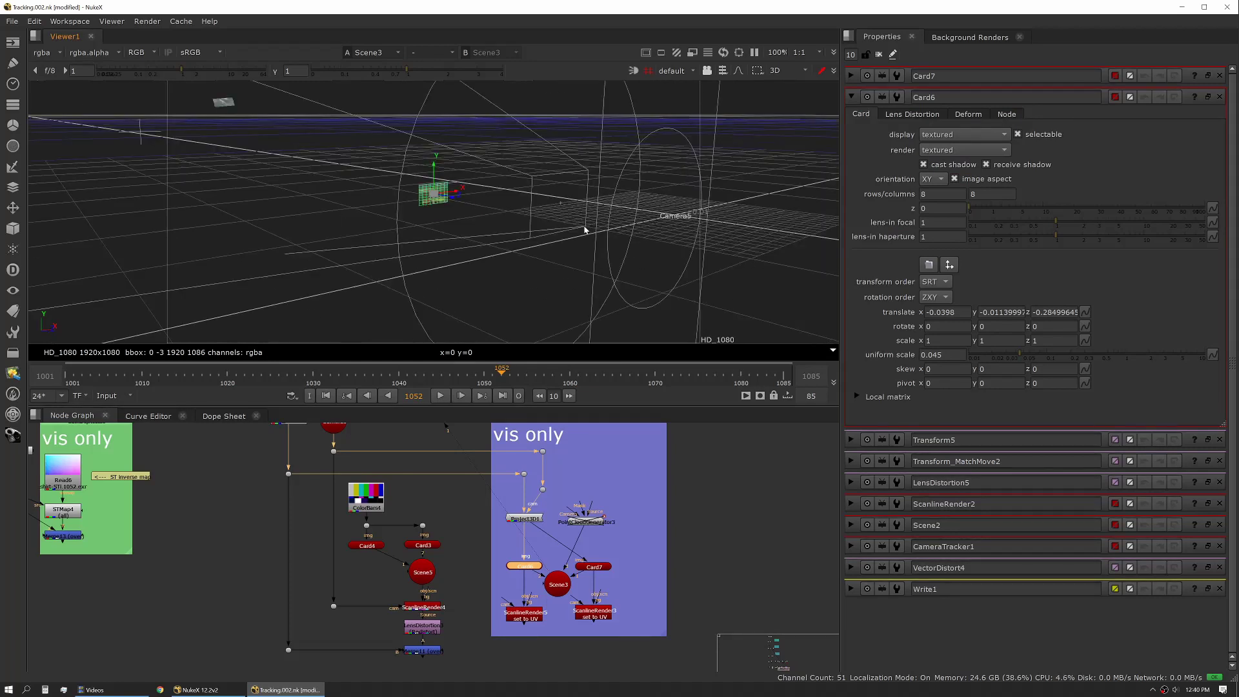
drag(599, 182, 453, 199)
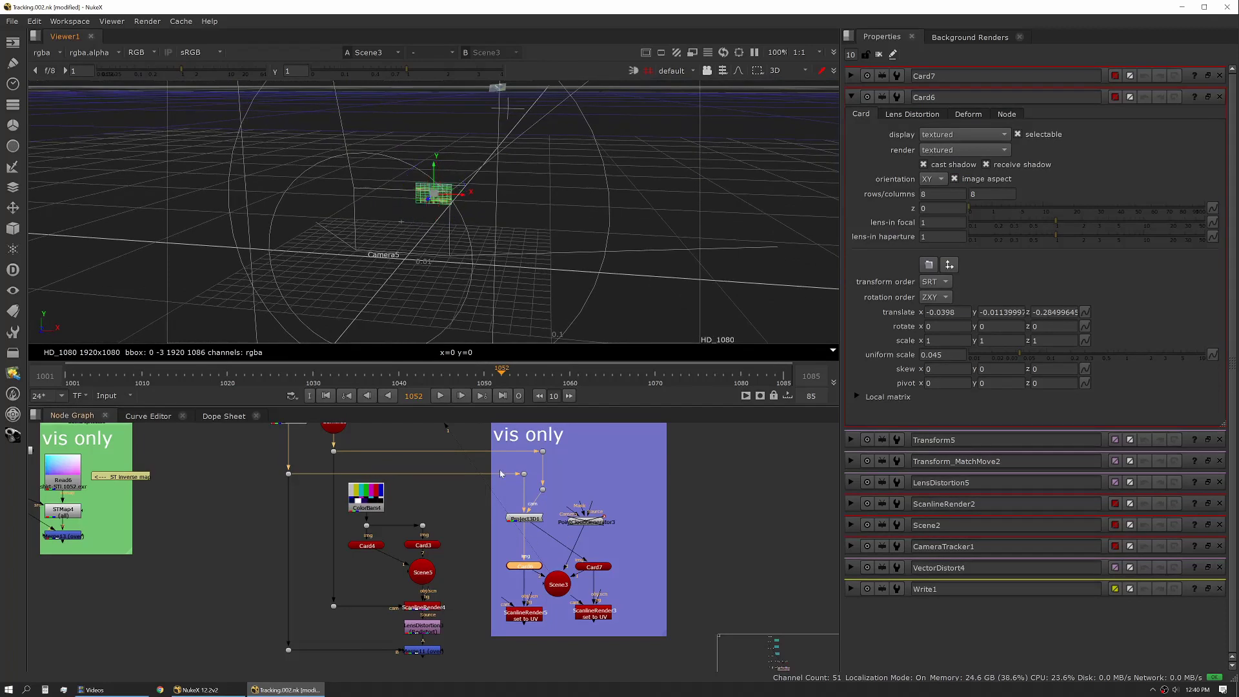
key(l)
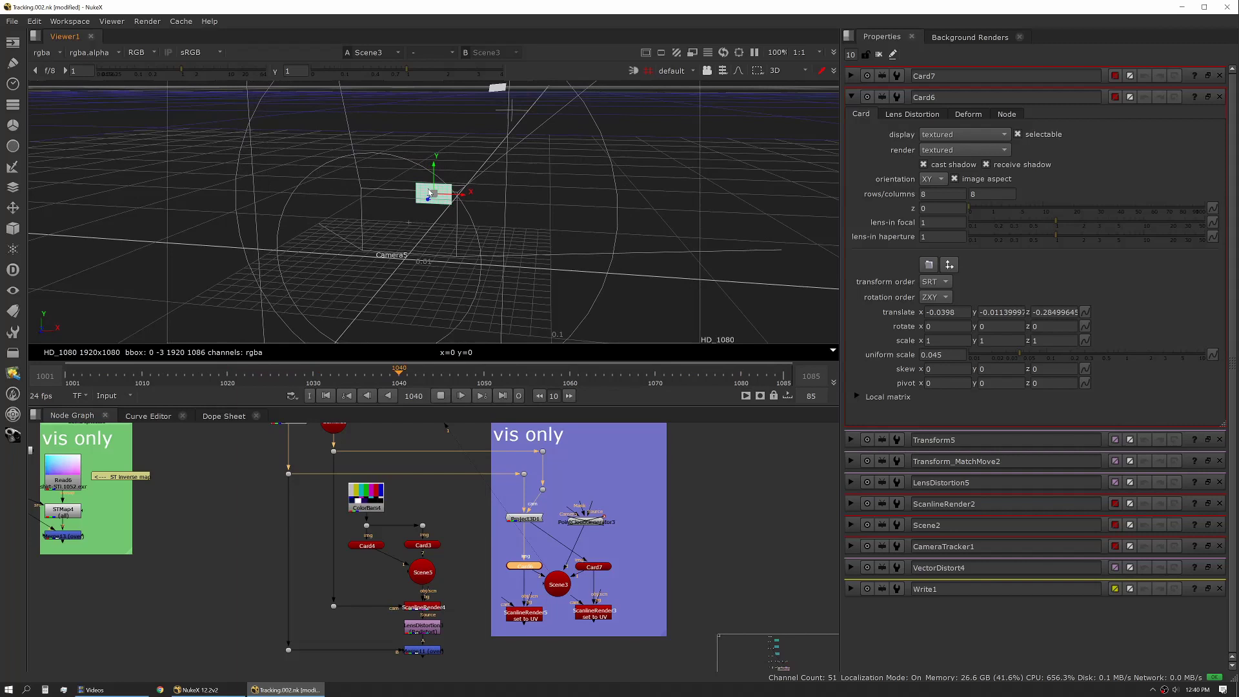
scroll(428, 193, up, 5)
scroll(451, 199, up, 3)
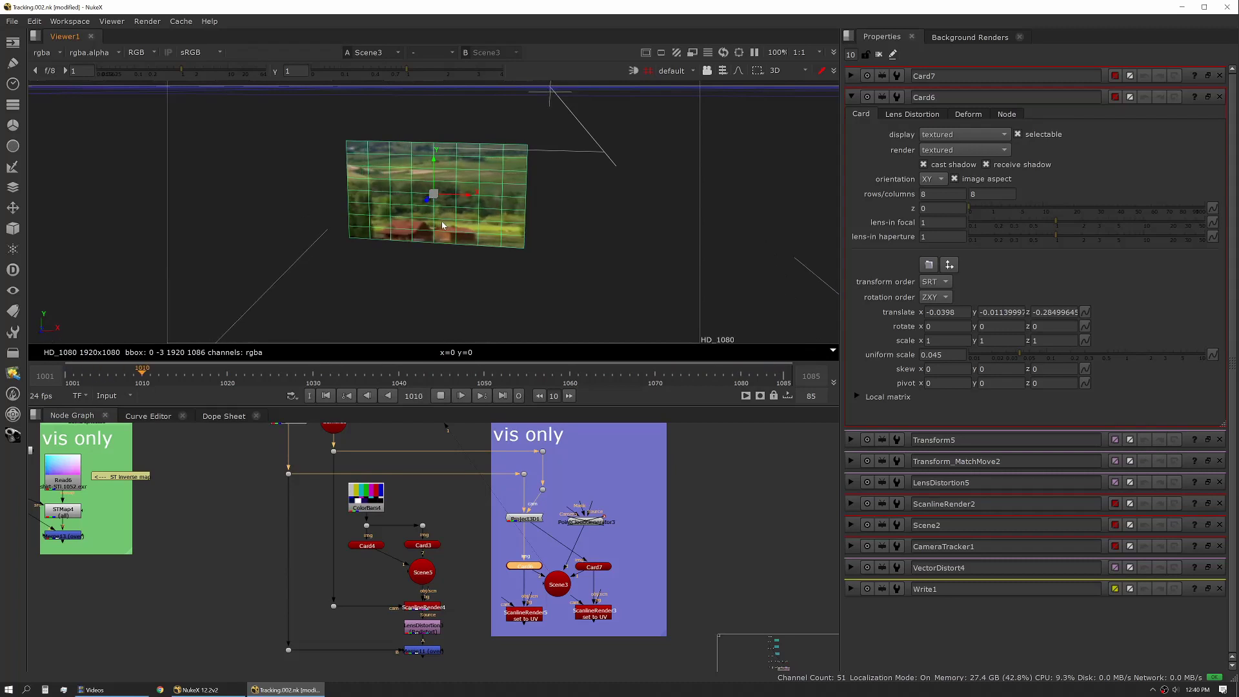
click(440, 395)
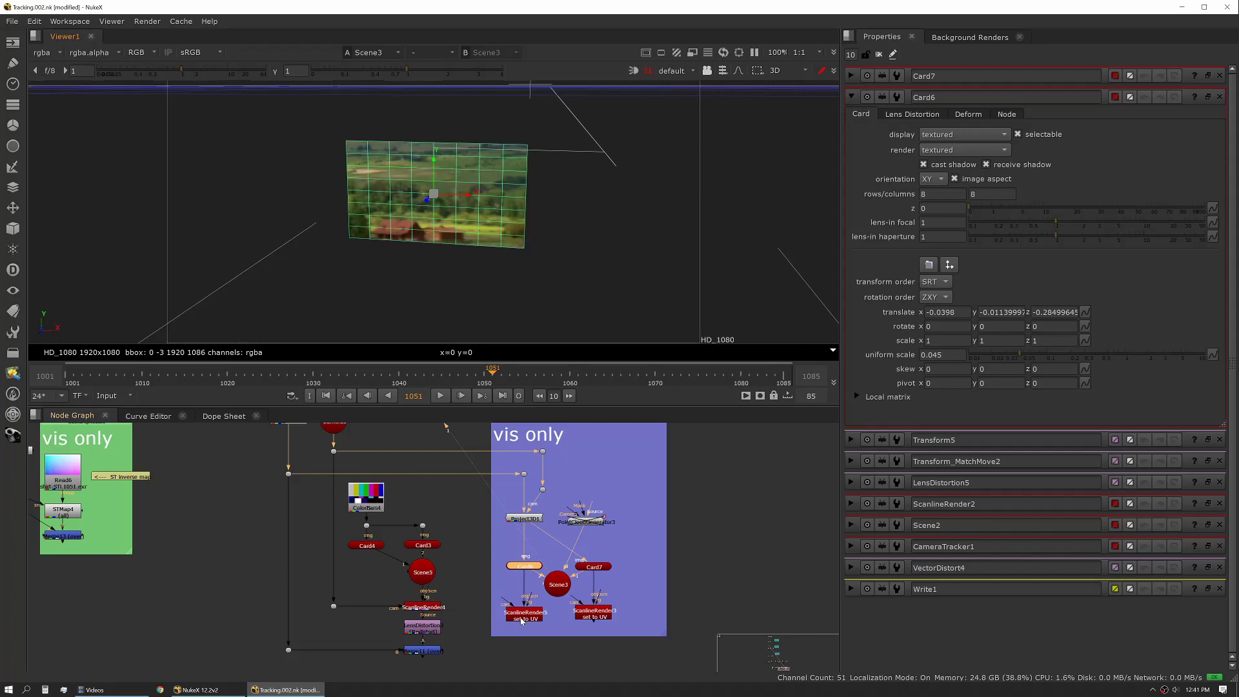
Open the ScanlineRender under Card6 with projection mode set to uv, and select Card6 in the 3D scene
double_click(521, 619)
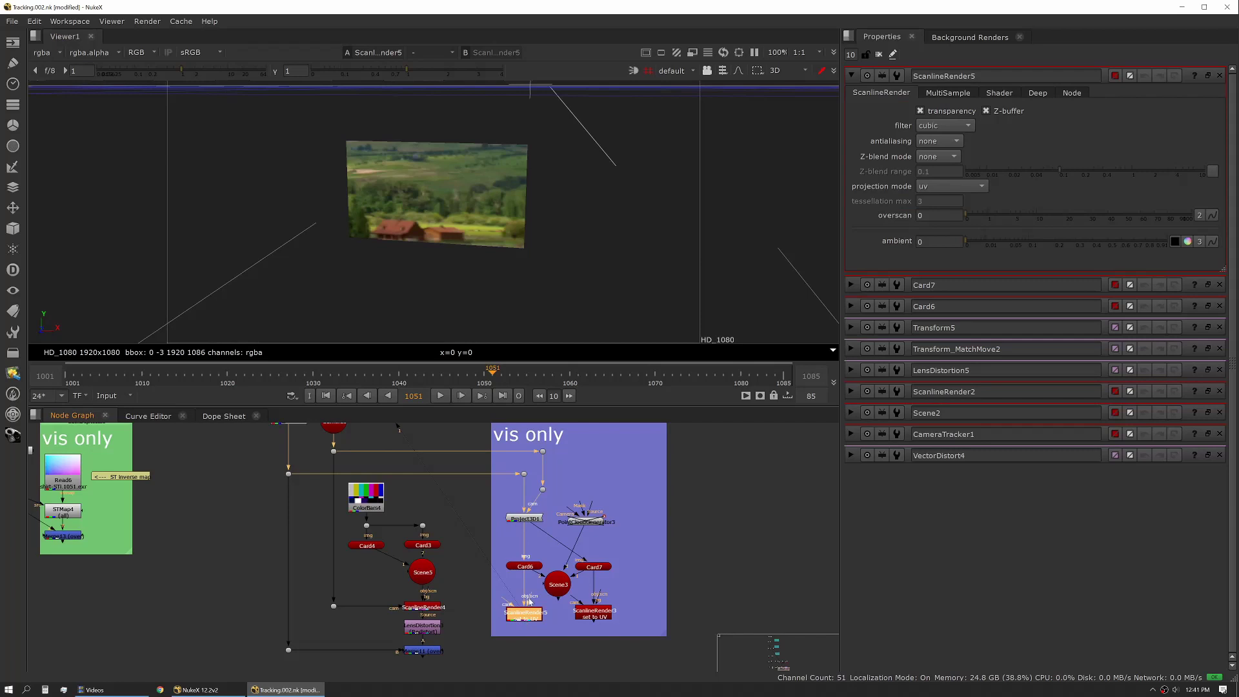
click(947, 186)
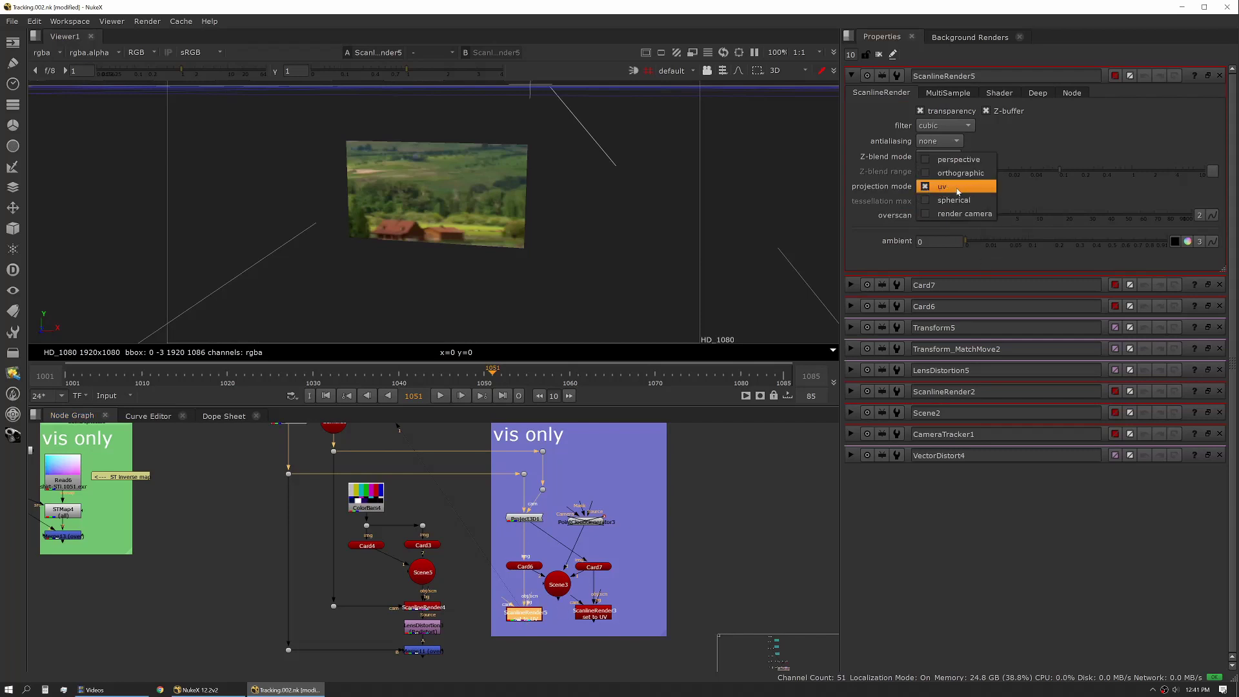
click(957, 192)
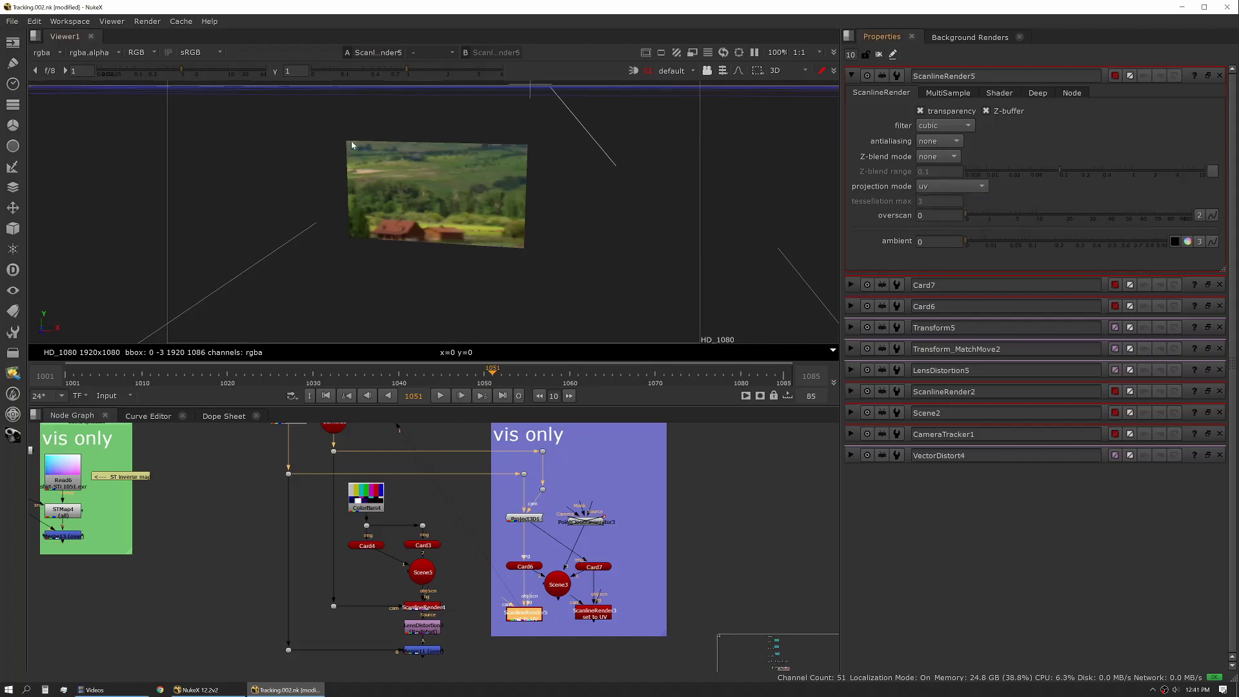
click(371, 174)
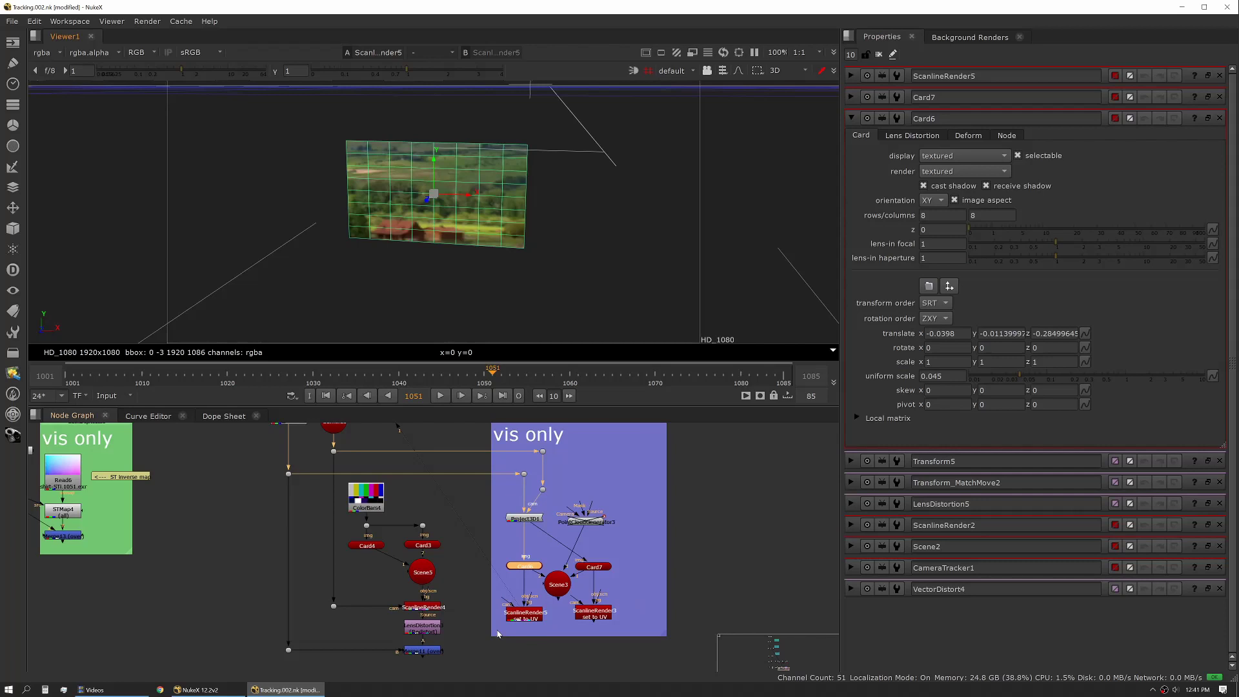
View the UV render of Card6 in 2D at full frame and play back its stabilized projection
click(533, 621)
key(Tab)
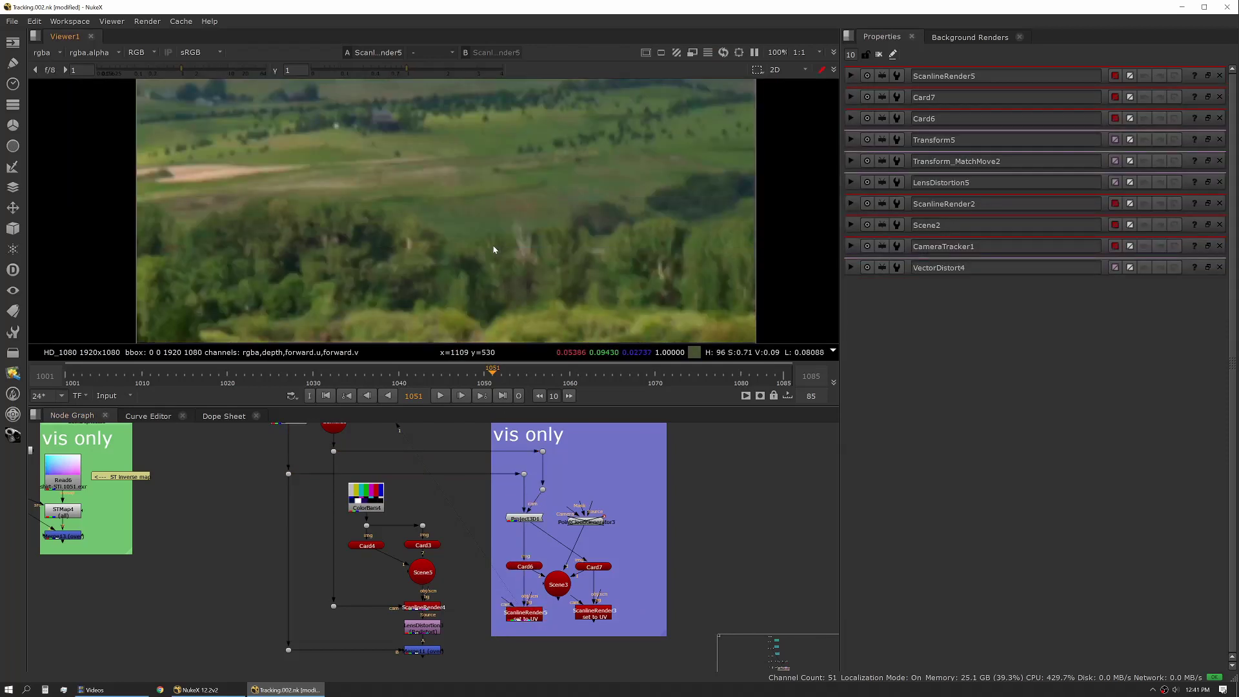
scroll(487, 251, down, 1)
scroll(486, 251, down, 3)
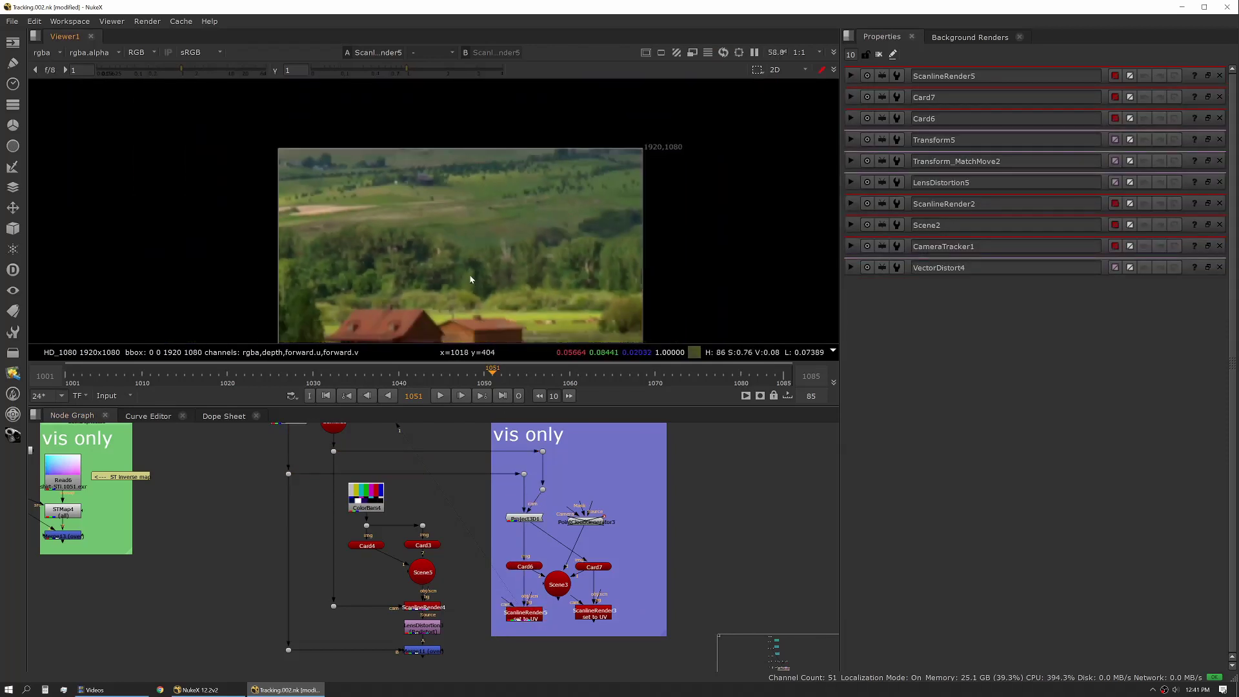
click(439, 396)
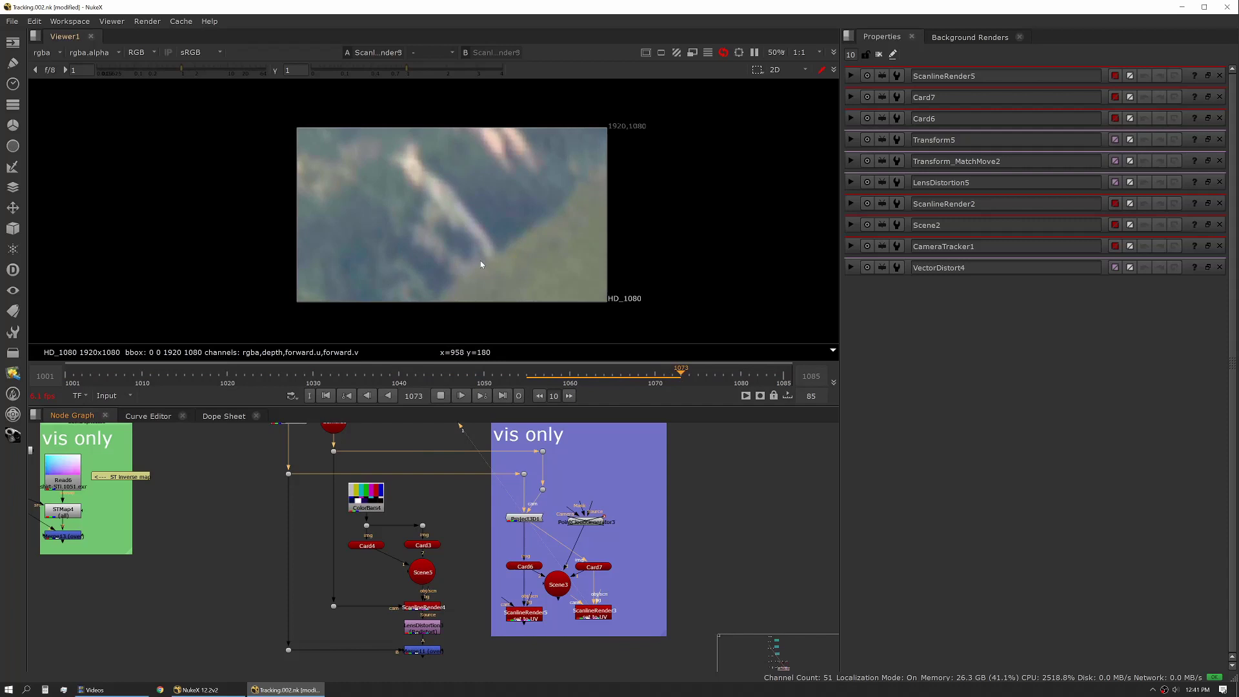
Display Scene3 in 3D, stop playback, and select Card7 on the distant mountain to inspect its placement
click(556, 581)
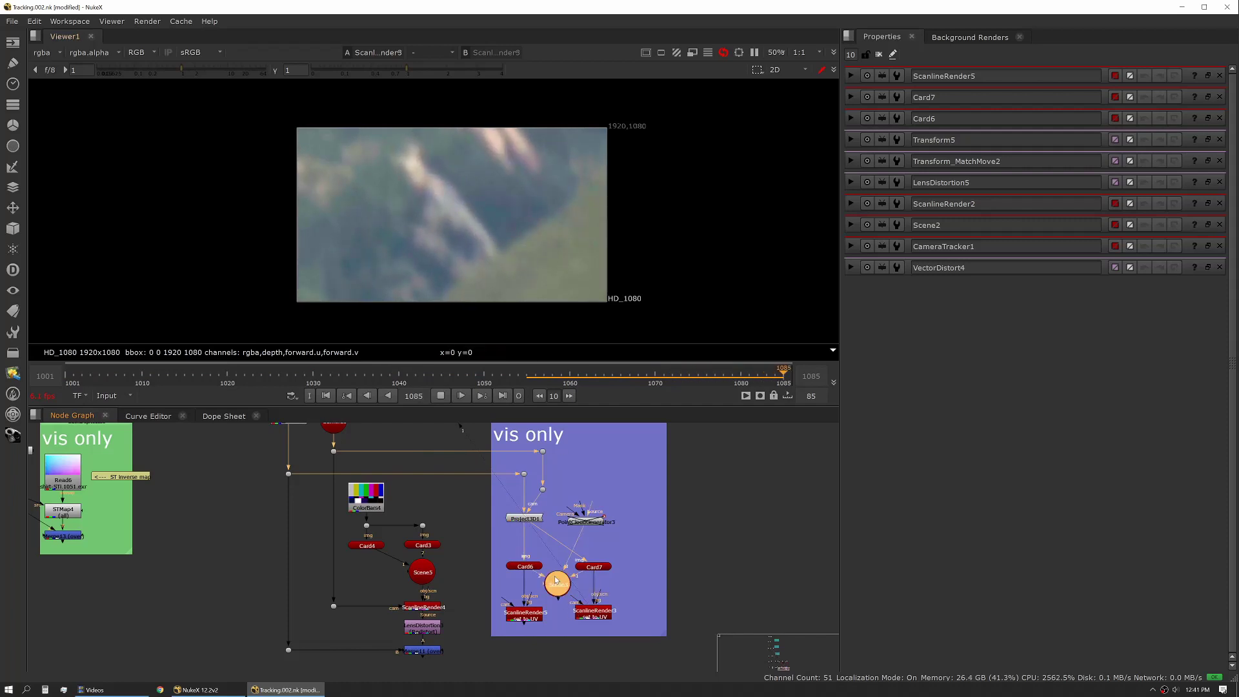
key(1)
click(441, 396)
scroll(514, 260, down, 5)
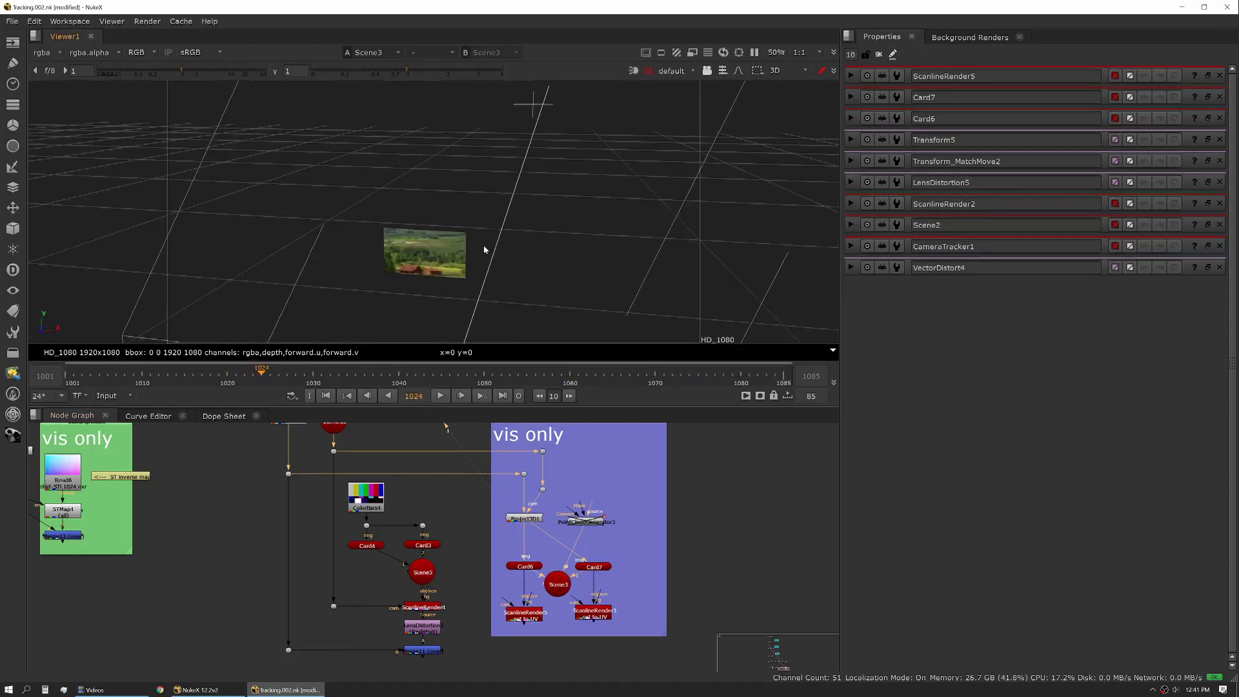
drag(484, 249, 554, 182)
click(498, 175)
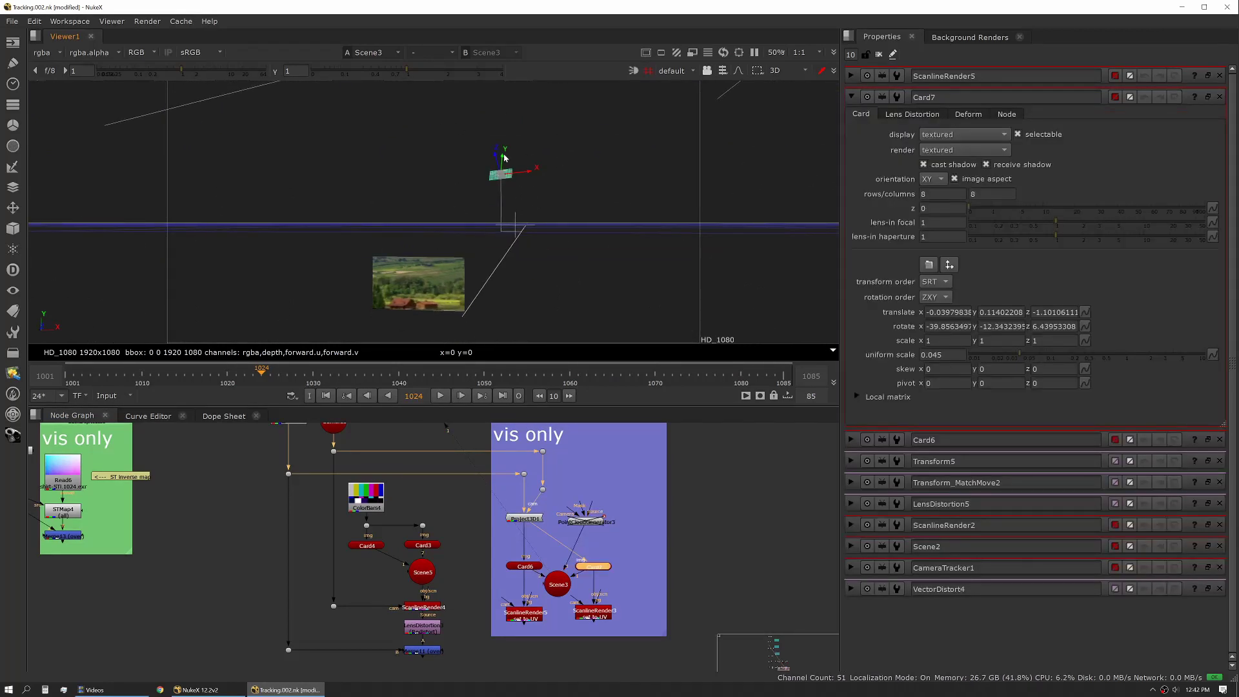
Display the ScanlineRender under Card7 in the 3D viewer and start playback of the sequence
click(600, 617)
key(1)
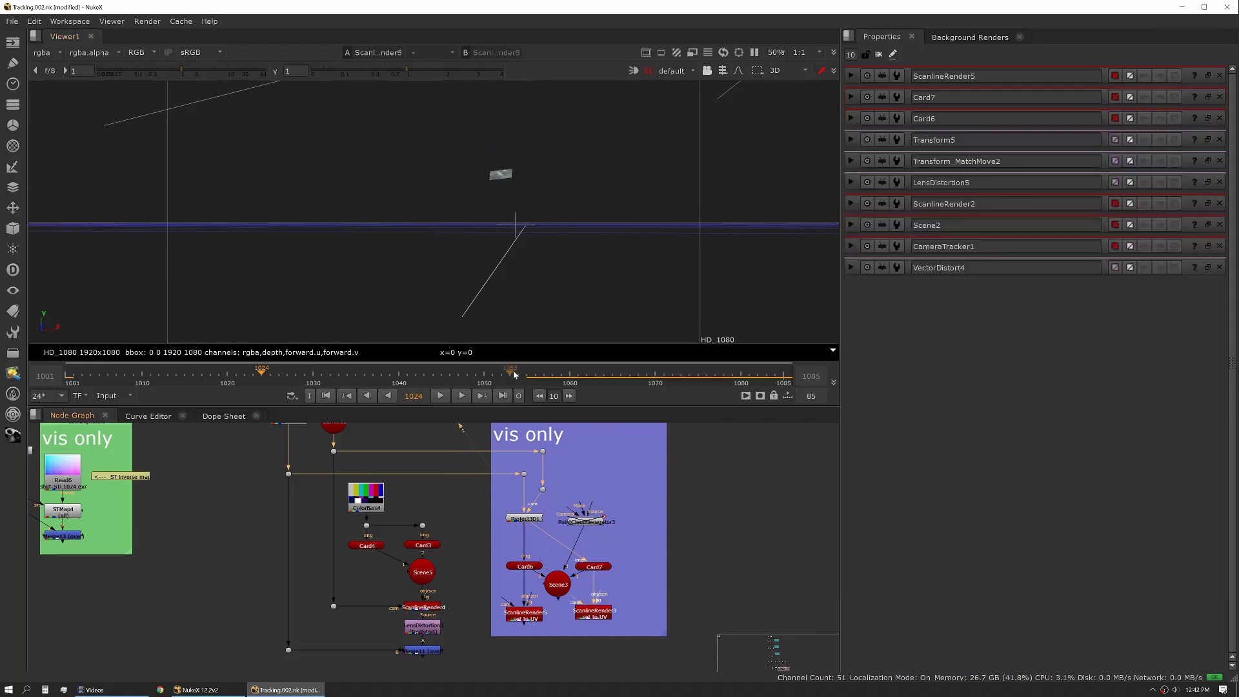
click(441, 396)
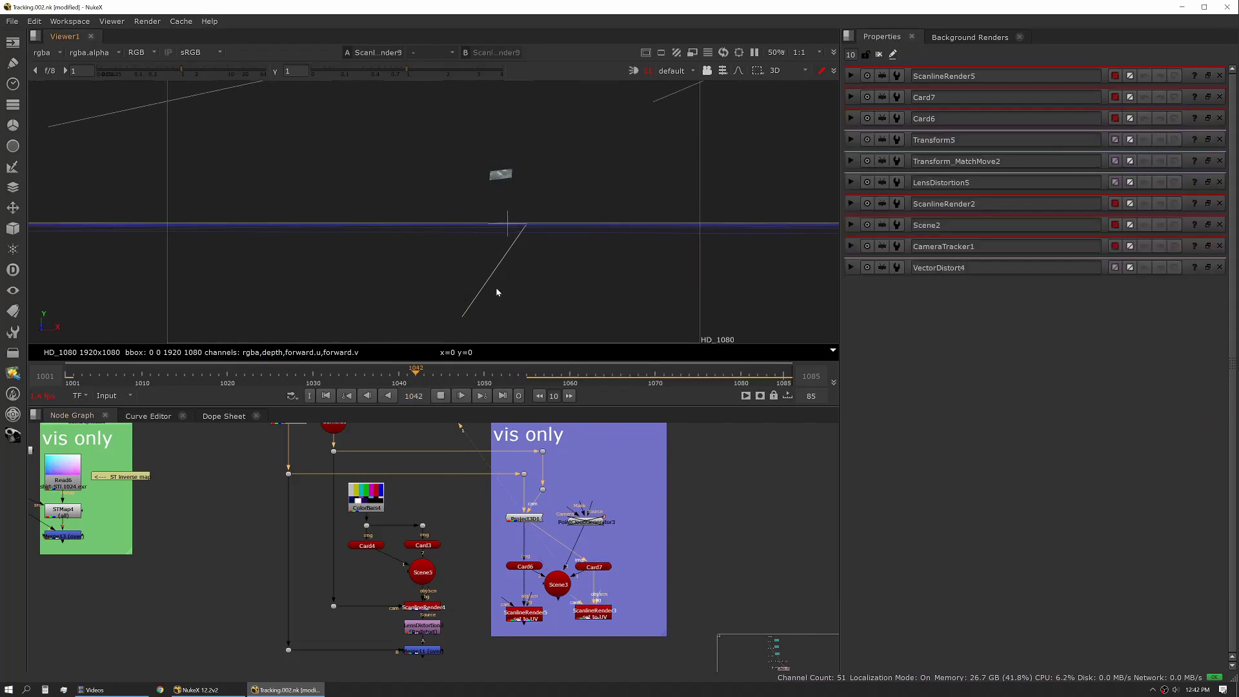
Select Card7 in the 3D scene, frame it, and examine the projected mountain footage up close and from above
scroll(617, 157, up, 3)
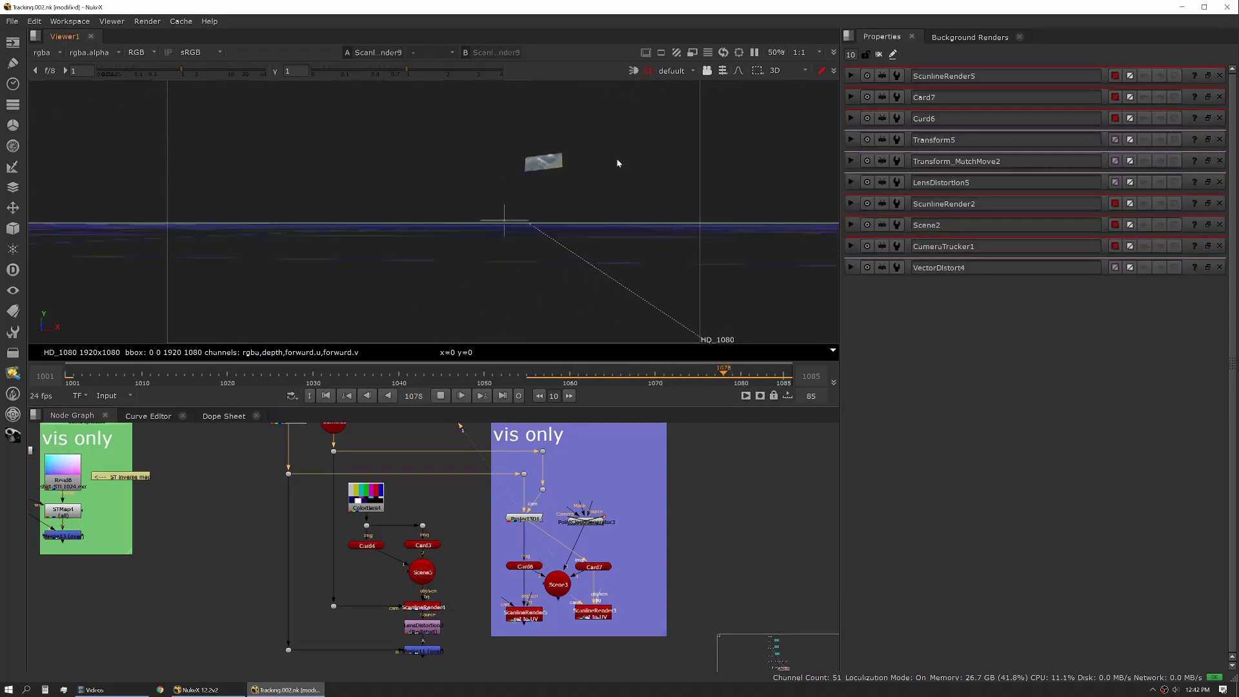
click(565, 158)
key(f)
scroll(409, 206, up, 8)
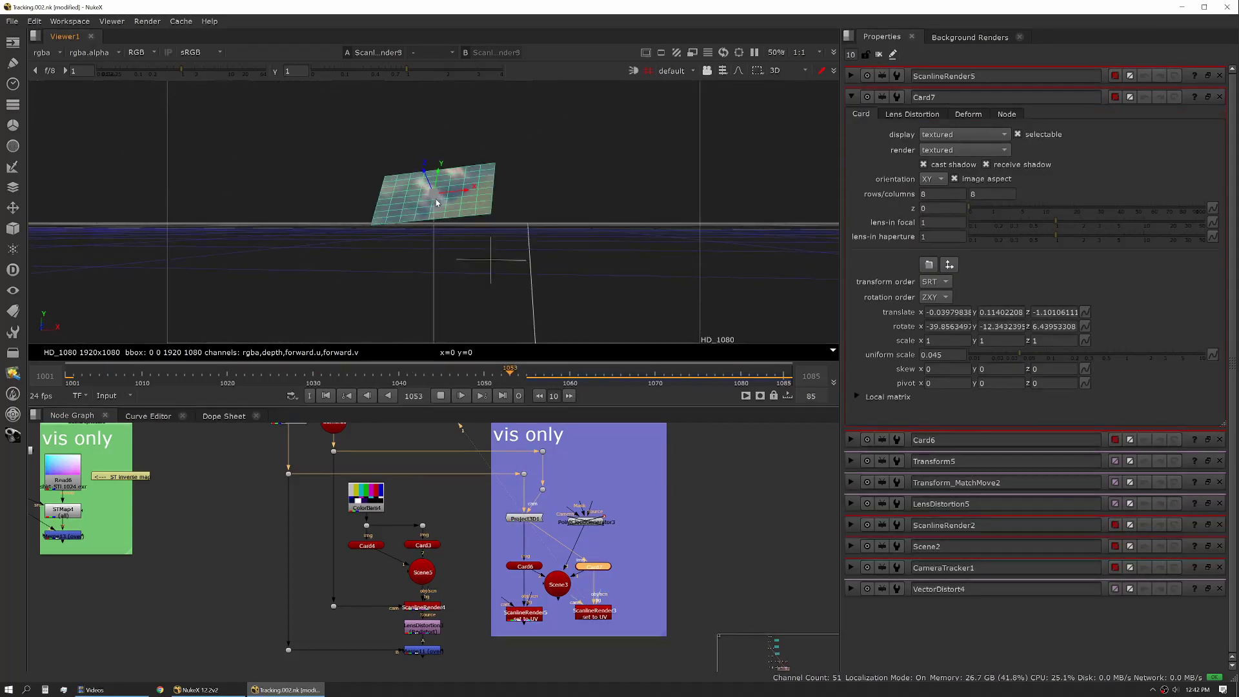
drag(337, 240, 402, 283)
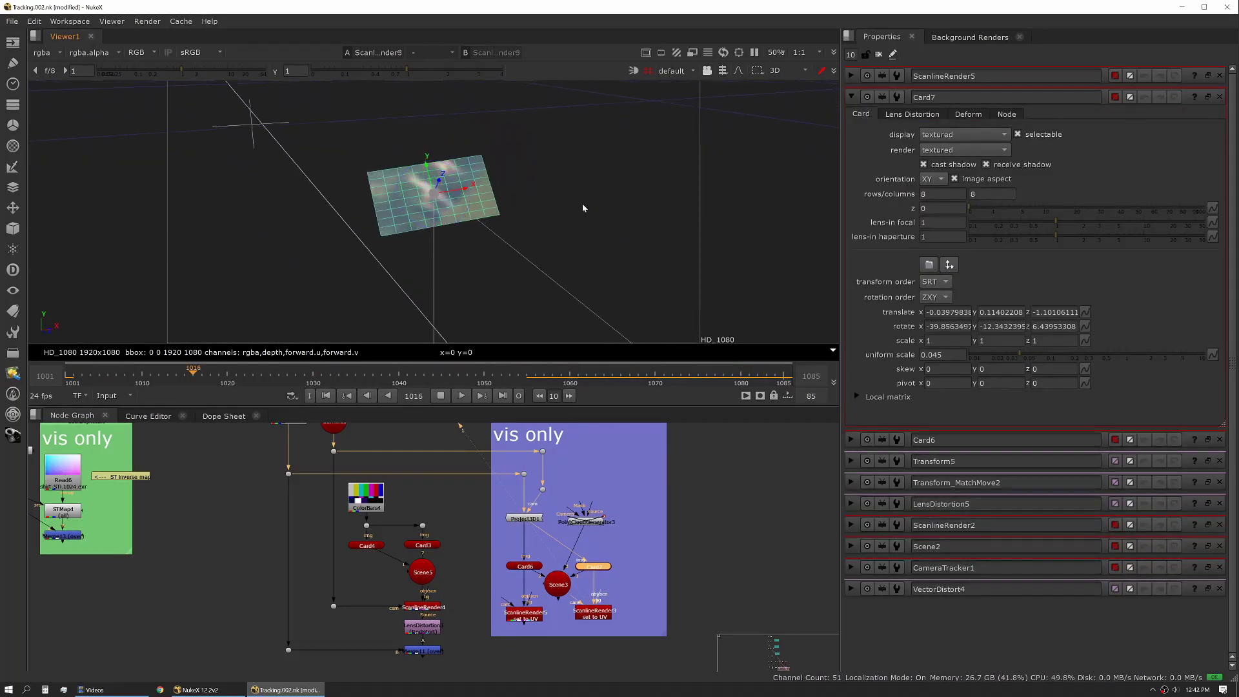
View the UV render of Card7 in 2D and examine its stabilized mountain patch at full frame during playback
click(678, 597)
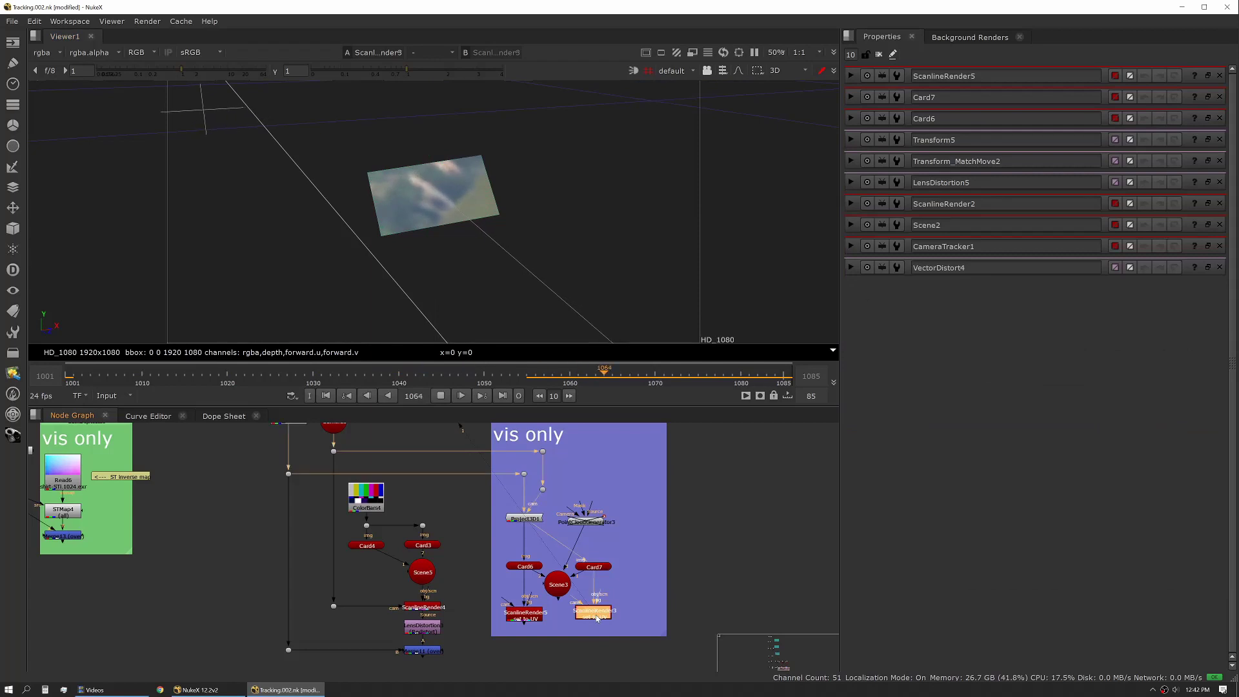
key(Tab)
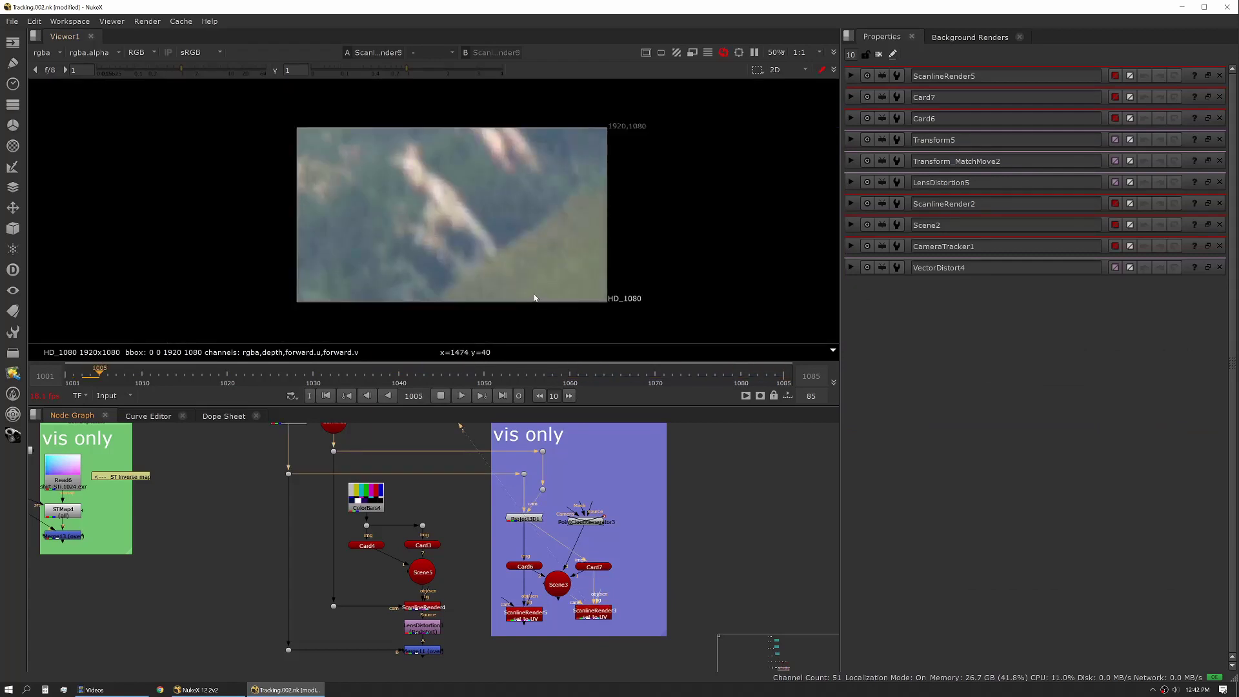
scroll(534, 297, down, 2)
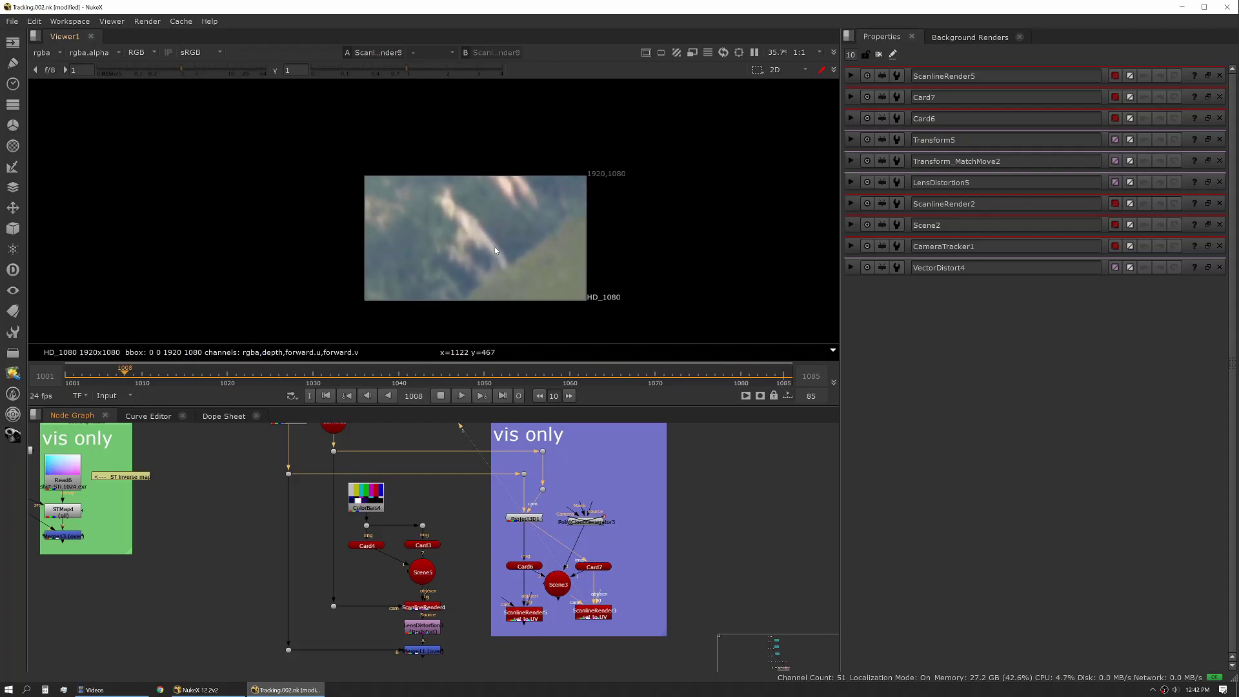
Show all three stabilization setups with their vis only branches together in the node graph
scroll(443, 574, down, 3)
drag(442, 572, 506, 527)
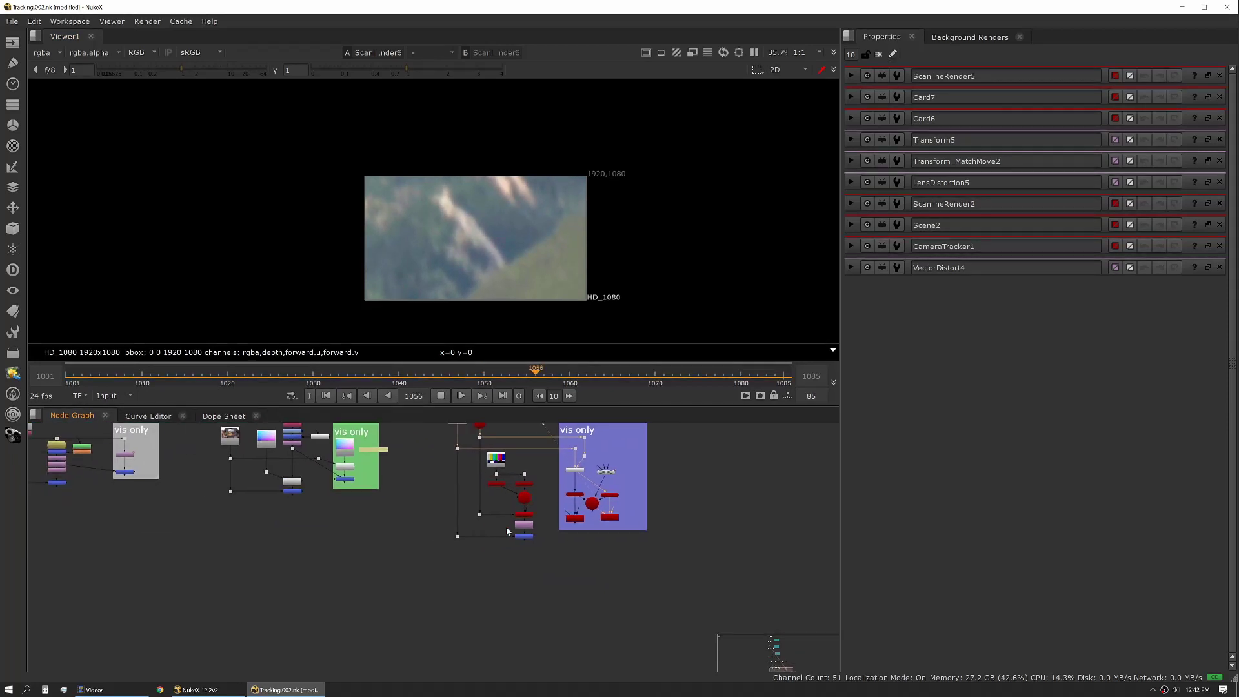
scroll(493, 524, down, 2)
drag(415, 544, 463, 580)
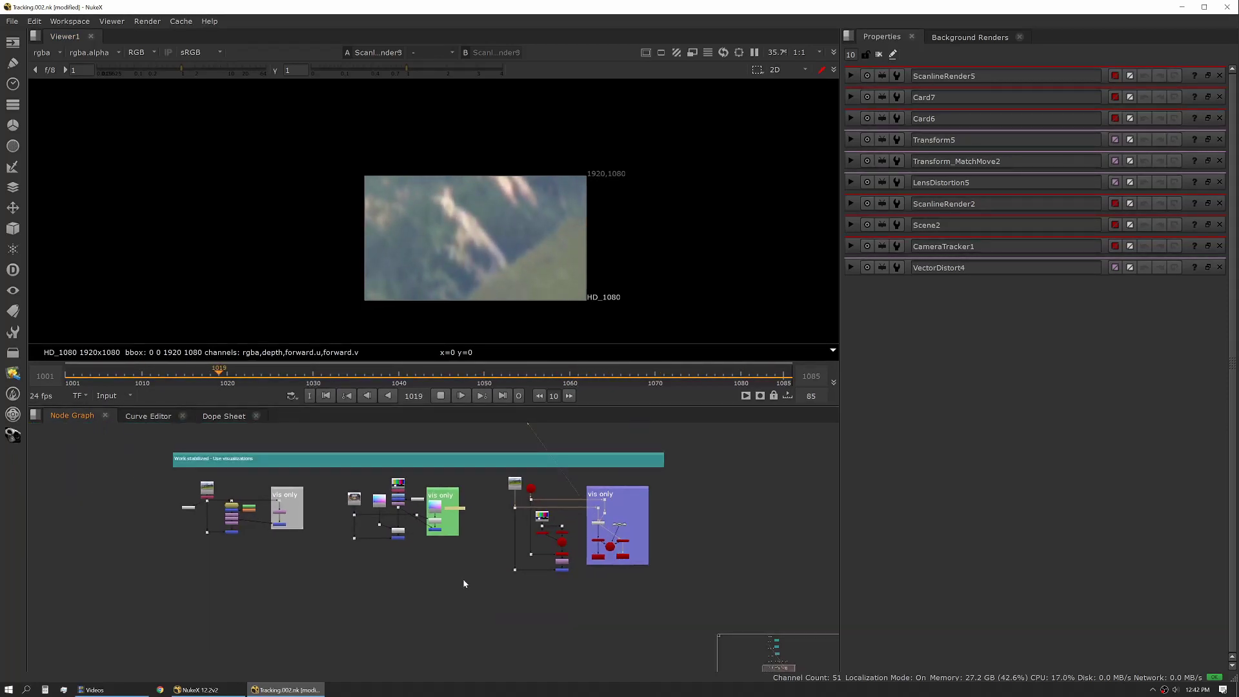